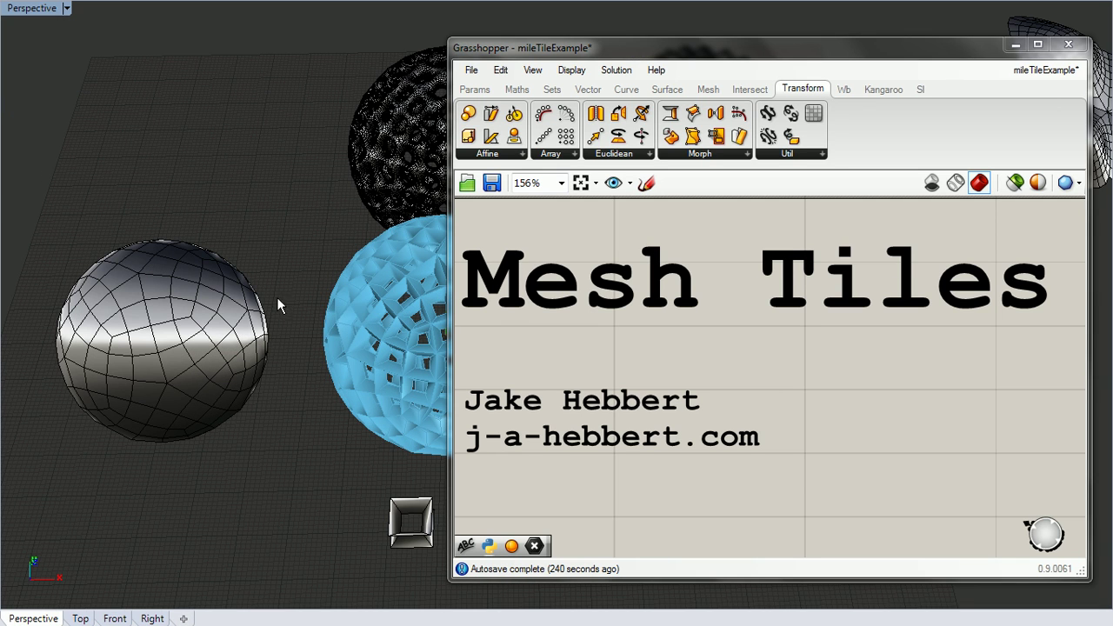
Collapse the Grasshopper window to its title bar and view the sphere models behind it.
{"action": "mouse_move", "coordinate": [278, 298]}
{"action": "right_mouse_down", "text": "shift"}
{"action": "mouse_move", "coordinate": [238, 271]}
{"action": "mouse_move", "coordinate": [233, 301]}
{"action": "mouse_move", "coordinate": [261, 293]}
{"action": "mouse_move", "coordinate": [251, 258]}
{"action": "mouse_move", "coordinate": [248, 359]}
{"action": "mouse_move", "coordinate": [218, 389]}
{"action": "right_mouse_up", "text": "shift"}
{"action": "right_click_drag", "start_coordinate": [206, 484], "coordinate": [250, 472], "text": "shift"}
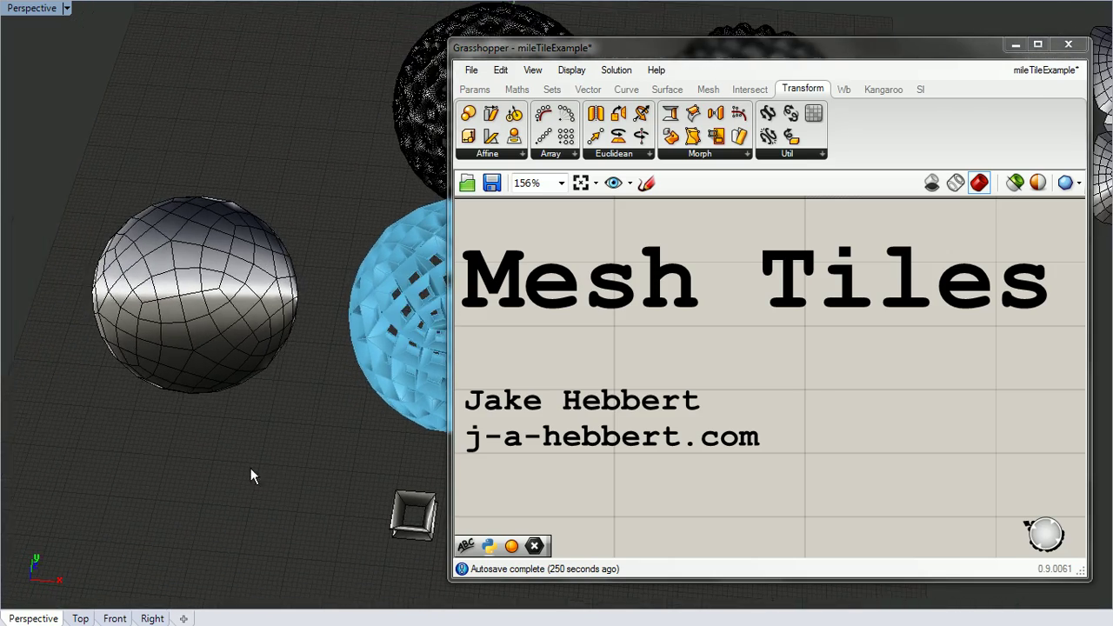
{"action": "right_click_drag", "start_coordinate": [302, 449], "coordinate": [274, 418]}
{"action": "left_click", "coordinate": [686, 154]}
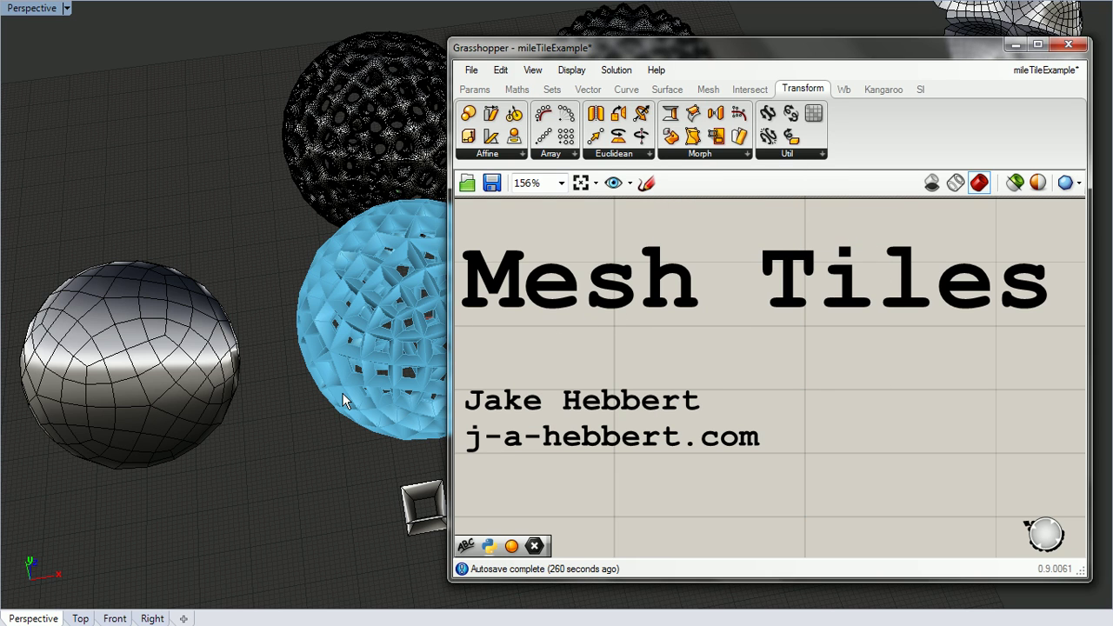
{"action": "right_click_drag", "start_coordinate": [274, 378], "coordinate": [266, 373]}
{"action": "double_click", "coordinate": [665, 49]}
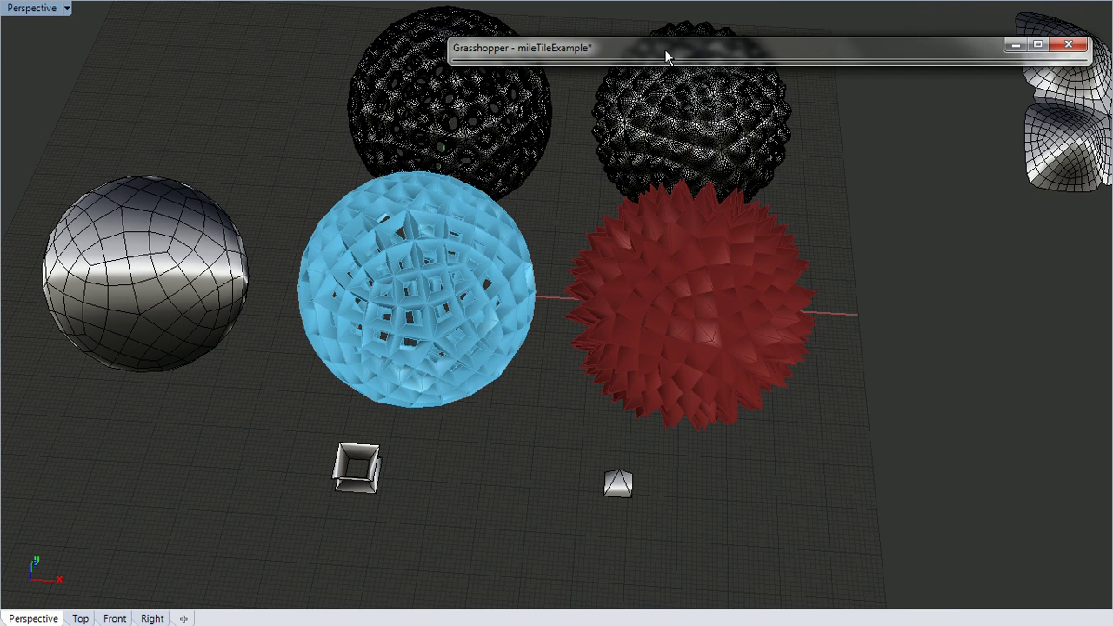
Examine the plain base sphere mesh, the hollow square tile and the blue sphere tiled with it.
{"action": "right_click_drag", "start_coordinate": [241, 311], "coordinate": [363, 320], "text": "shift"}
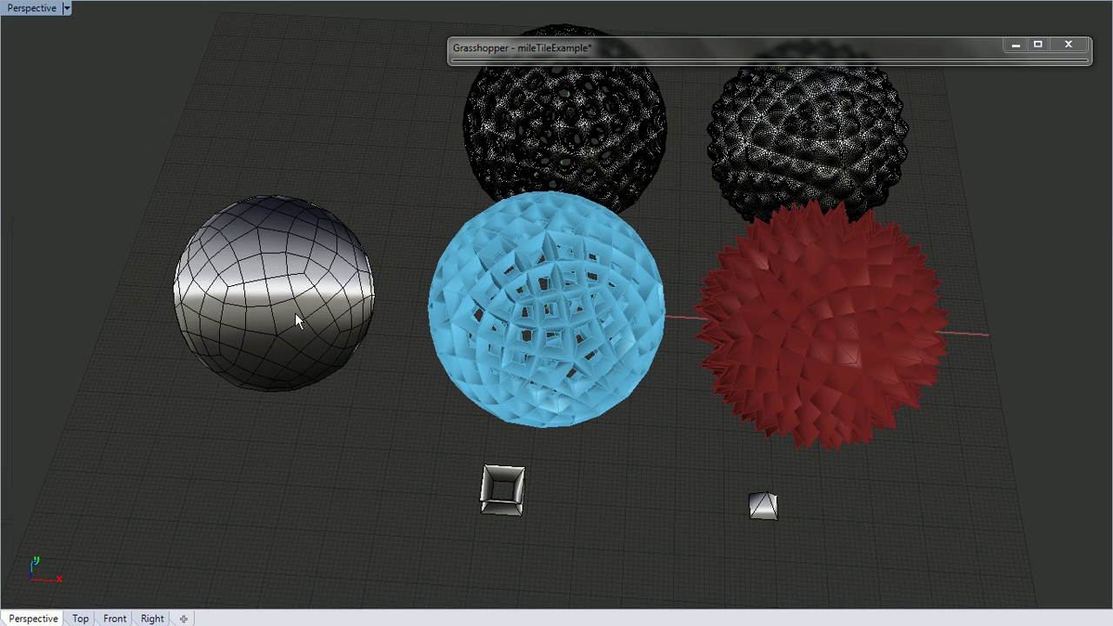
{"action": "left_click", "coordinate": [297, 318]}
{"action": "right_click_drag", "start_coordinate": [404, 403], "coordinate": [465, 383]}
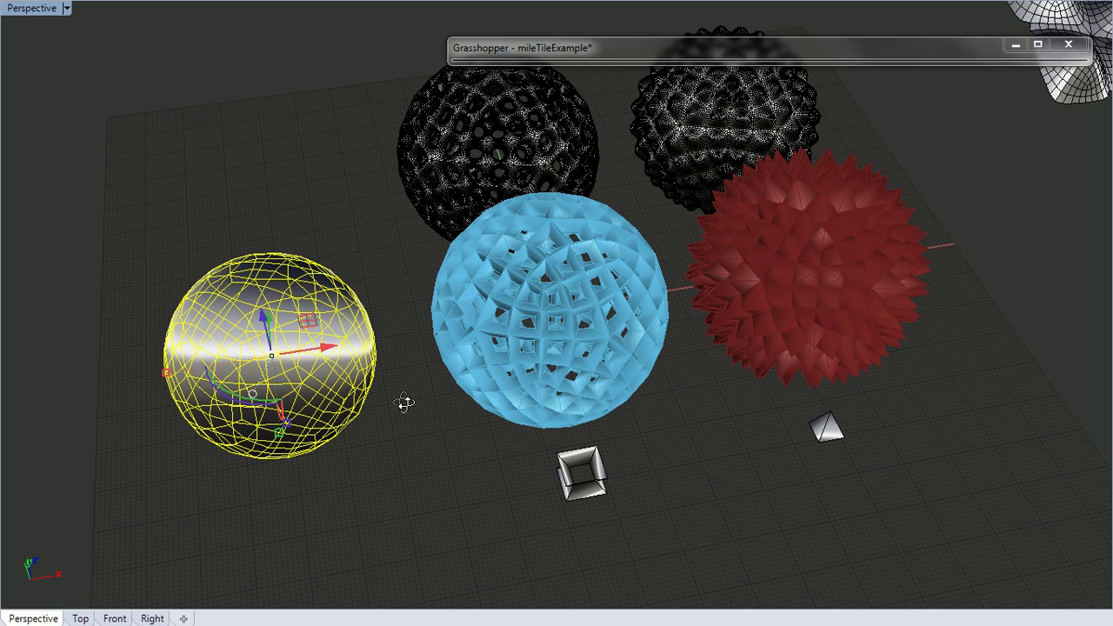
{"action": "left_click", "coordinate": [581, 485]}
{"action": "right_click_drag", "start_coordinate": [603, 476], "coordinate": [603, 484]}
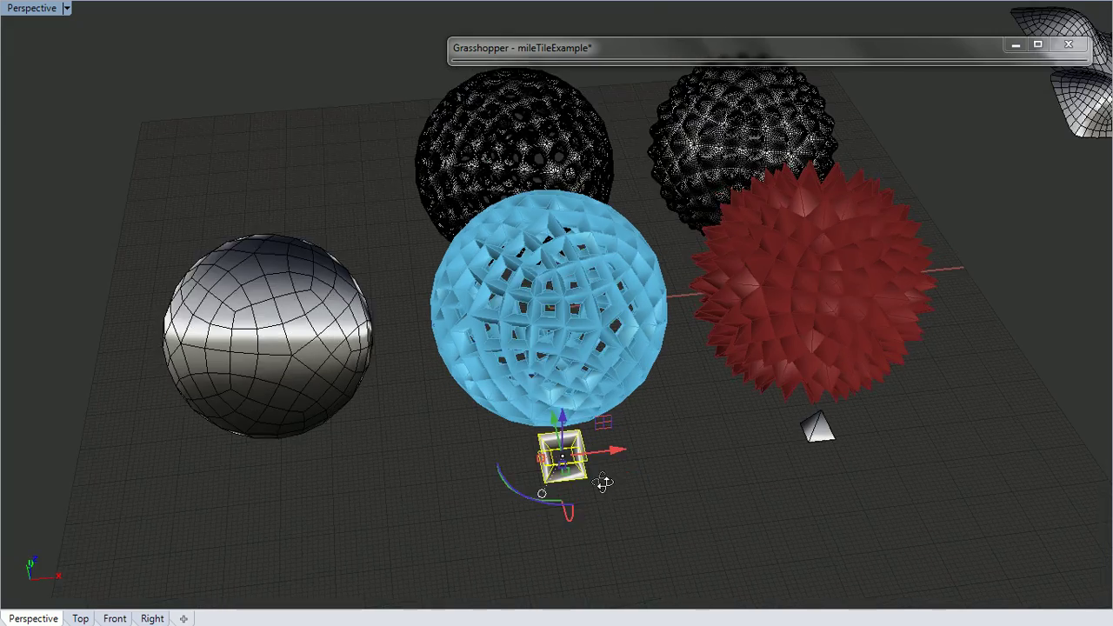
{"action": "scroll", "coordinate": [613, 470], "scroll_direction": "up", "scroll_amount": 5}
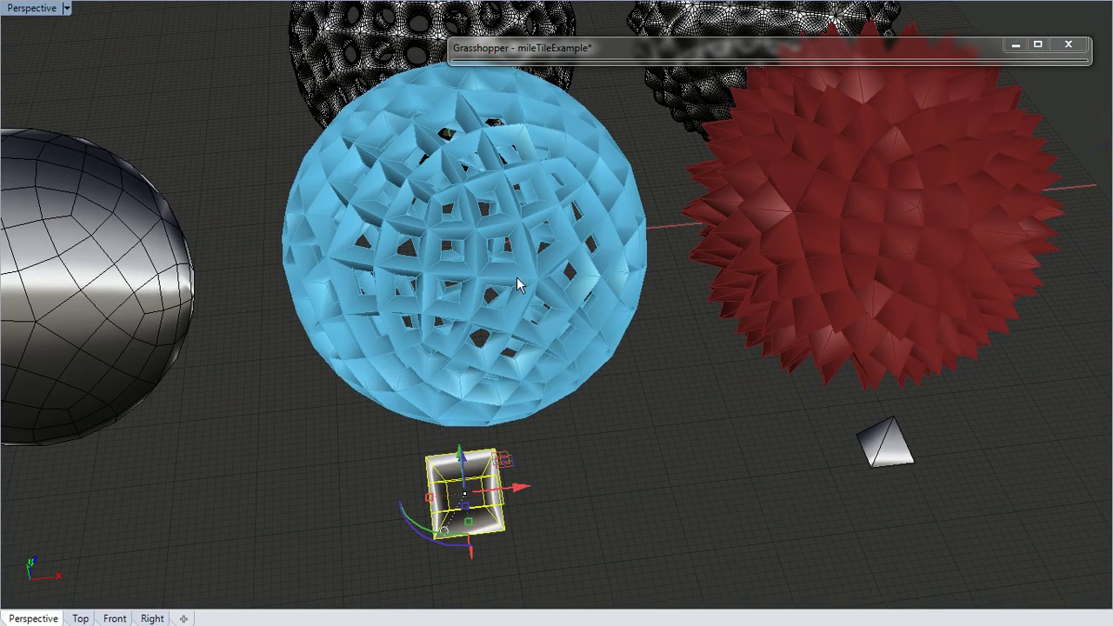
{"action": "left_click", "coordinate": [657, 451]}
{"action": "right_click_drag", "start_coordinate": [653, 448], "coordinate": [524, 450]}
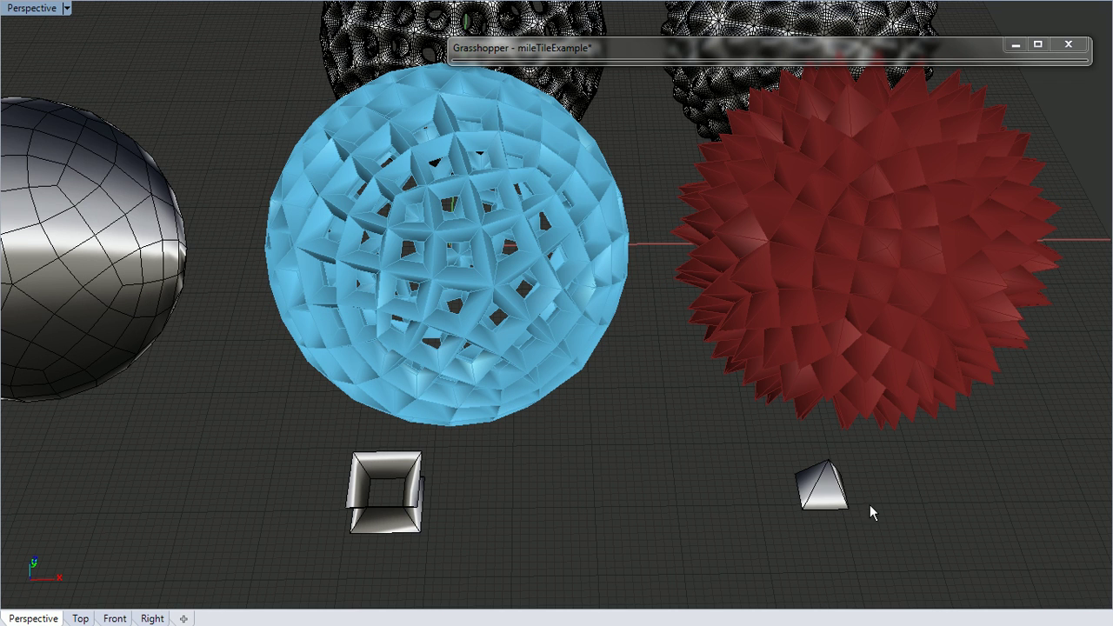
Examine the pyramid tile, the red spiked sphere and the two dense smoothed spheres behind the tiled ones.
{"action": "left_click", "coordinate": [828, 487]}
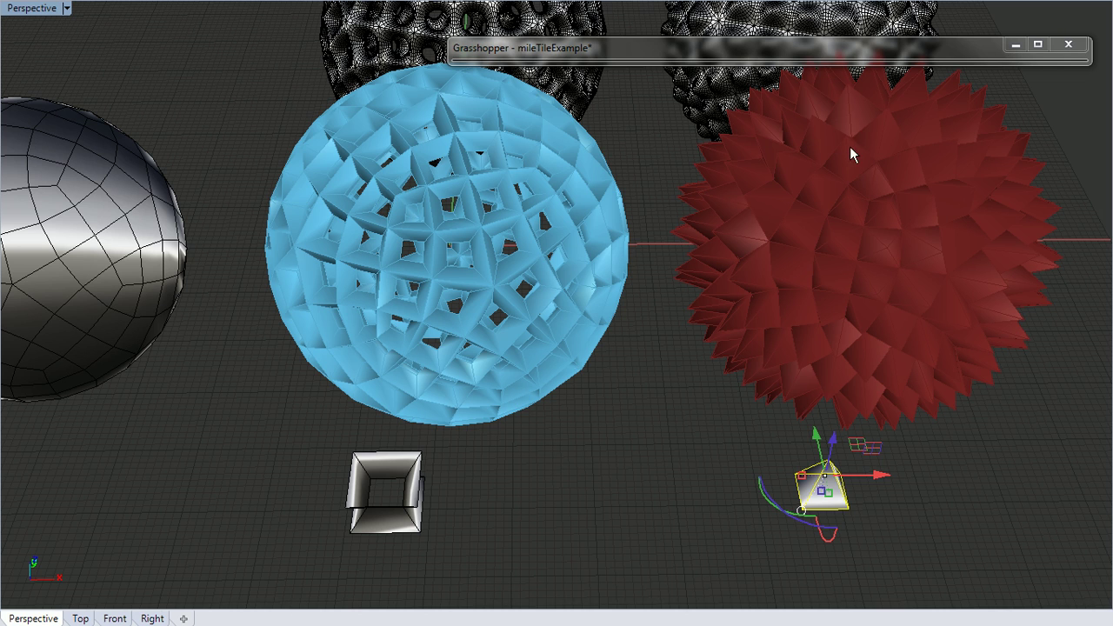
{"action": "right_click_drag", "start_coordinate": [838, 147], "coordinate": [833, 227], "text": "shift"}
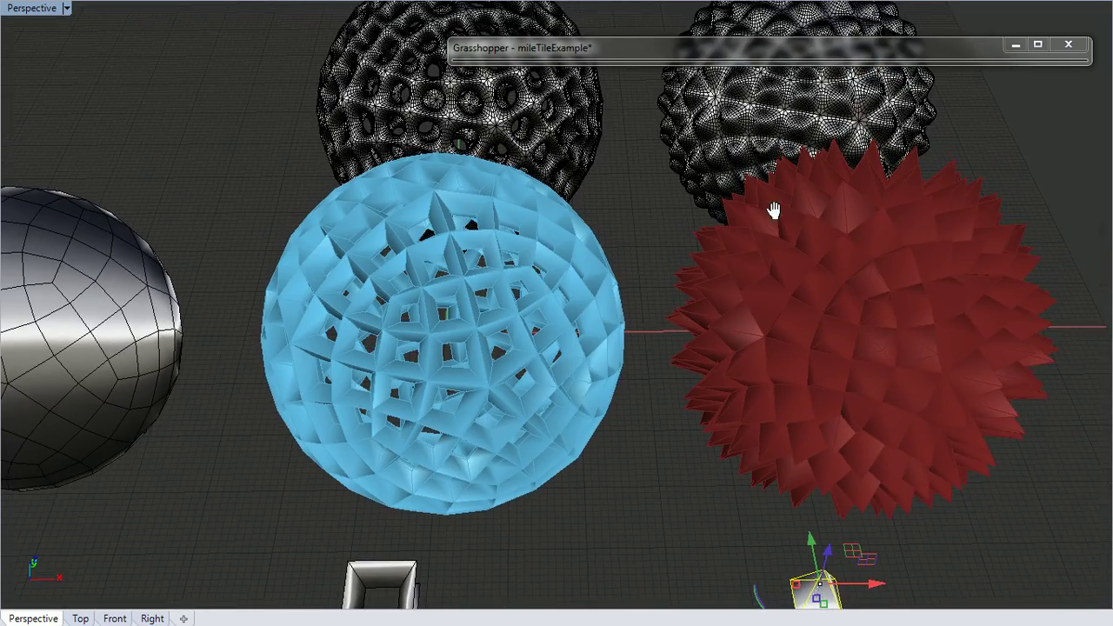
{"action": "right_click_drag", "start_coordinate": [773, 211], "coordinate": [647, 327], "text": "shift"}
{"action": "scroll", "coordinate": [403, 223], "scroll_direction": "up", "scroll_amount": 5}
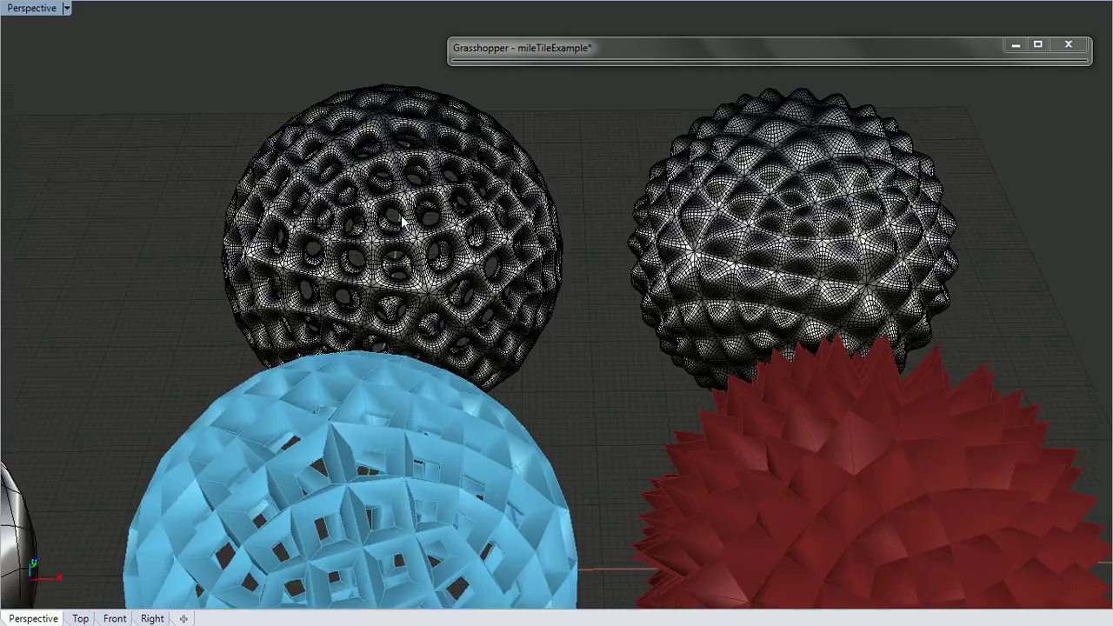
{"action": "right_click_drag", "start_coordinate": [547, 346], "coordinate": [516, 357], "text": "shift"}
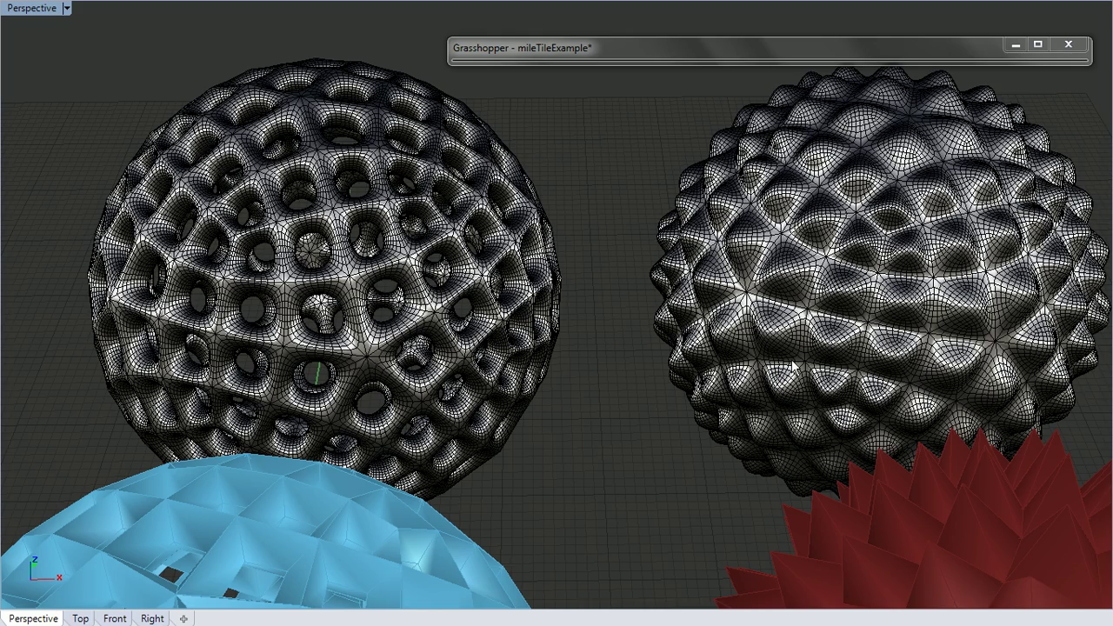
{"action": "right_click_drag", "start_coordinate": [674, 357], "coordinate": [535, 357], "text": "shift"}
{"action": "scroll", "coordinate": [534, 363], "scroll_direction": "down", "scroll_amount": 3}
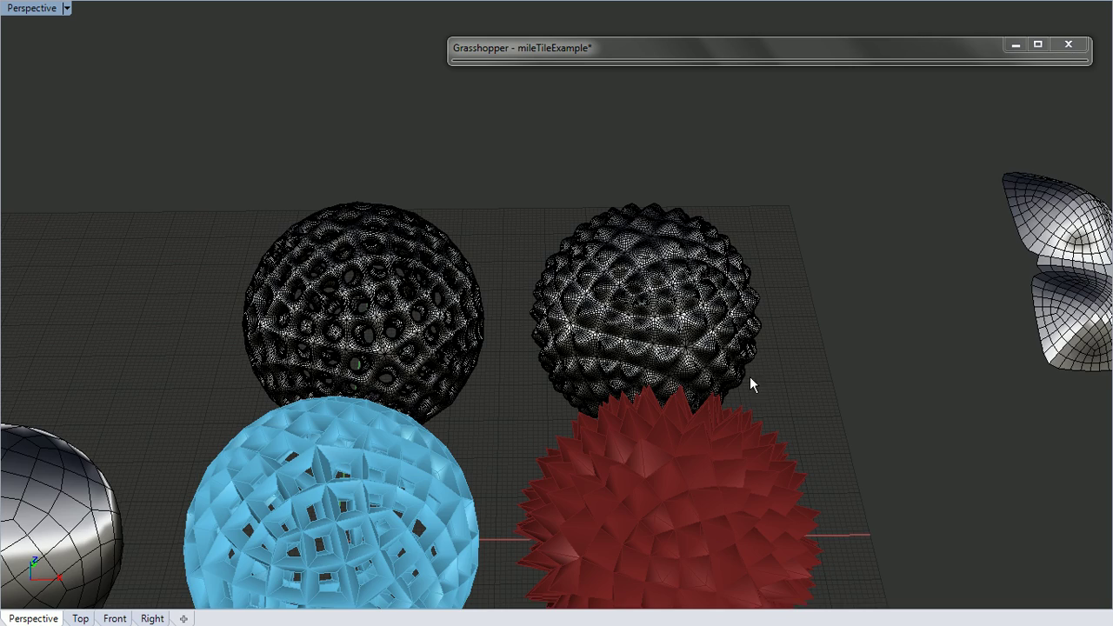
{"action": "scroll", "coordinate": [750, 376], "scroll_direction": "down", "scroll_amount": 4}
{"action": "right_click_drag", "start_coordinate": [496, 449], "coordinate": [557, 308], "text": "shift"}
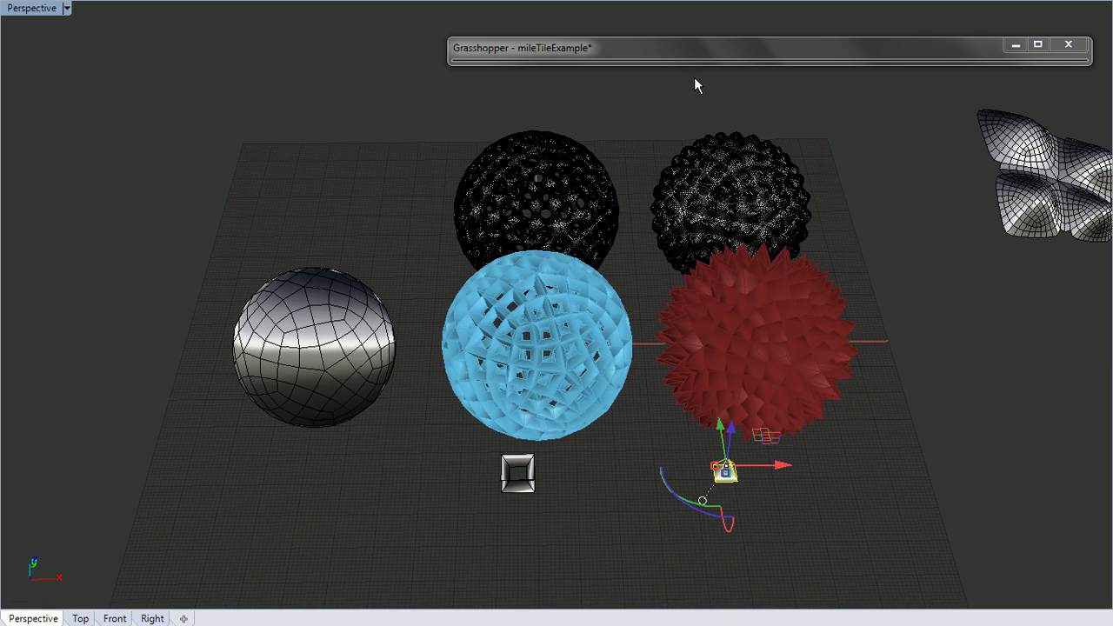
Restore the Grasshopper window and open the MeshTiler cluster of Example 1 for editing.
{"action": "double_click", "coordinate": [698, 52]}
{"action": "scroll", "coordinate": [852, 334], "scroll_direction": "down", "scroll_amount": 3}
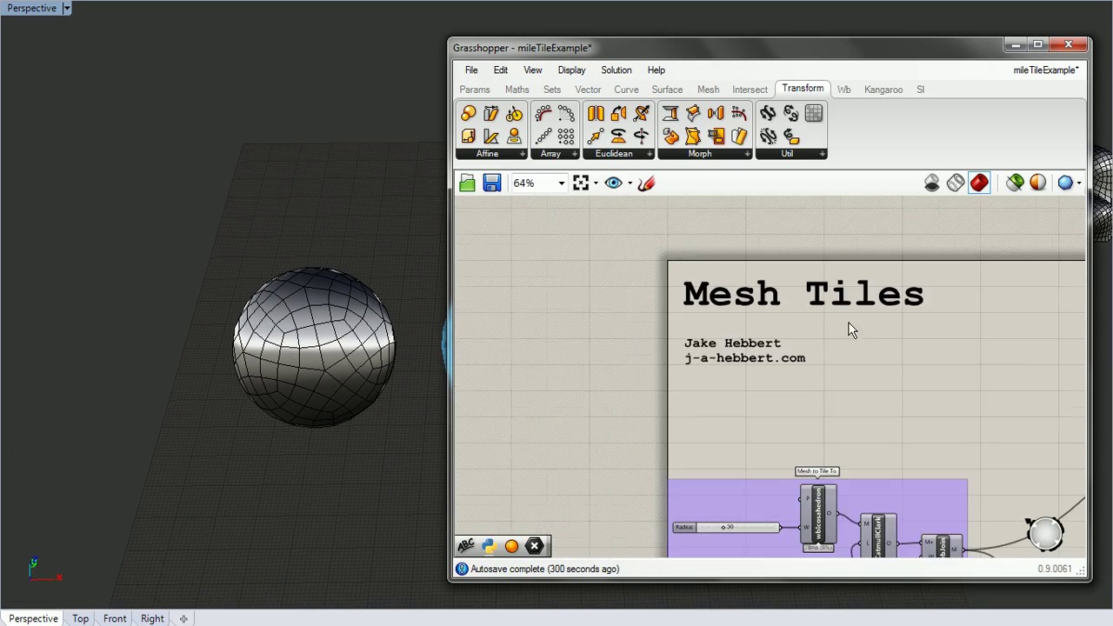
{"action": "right_click_drag", "start_coordinate": [851, 334], "coordinate": [609, 235]}
{"action": "scroll", "coordinate": [822, 285], "scroll_direction": "up", "scroll_amount": 2}
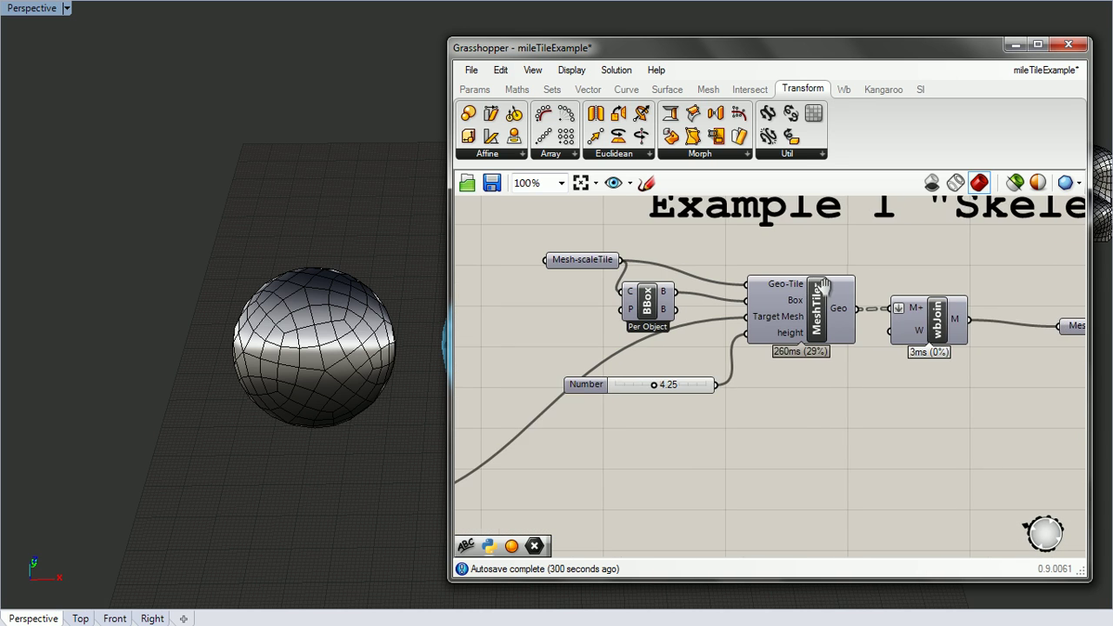
{"action": "scroll", "coordinate": [822, 286], "scroll_direction": "up", "scroll_amount": 1}
{"action": "double_click", "coordinate": [821, 318]}
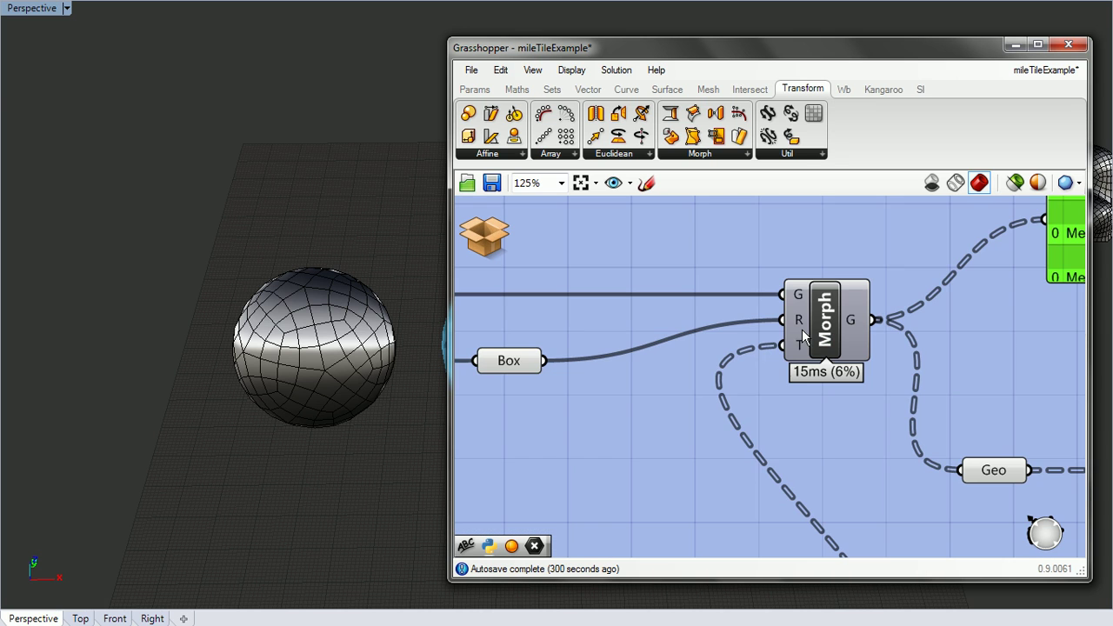
Inspect how the Target Mesh and height inputs feed the UnifyNormals and wbOffset components inside the cluster.
{"action": "right_click_drag", "start_coordinate": [670, 323], "coordinate": [818, 284]}
{"action": "scroll", "coordinate": [818, 285], "scroll_direction": "up", "scroll_amount": 5}
{"action": "left_click", "coordinate": [515, 335]}
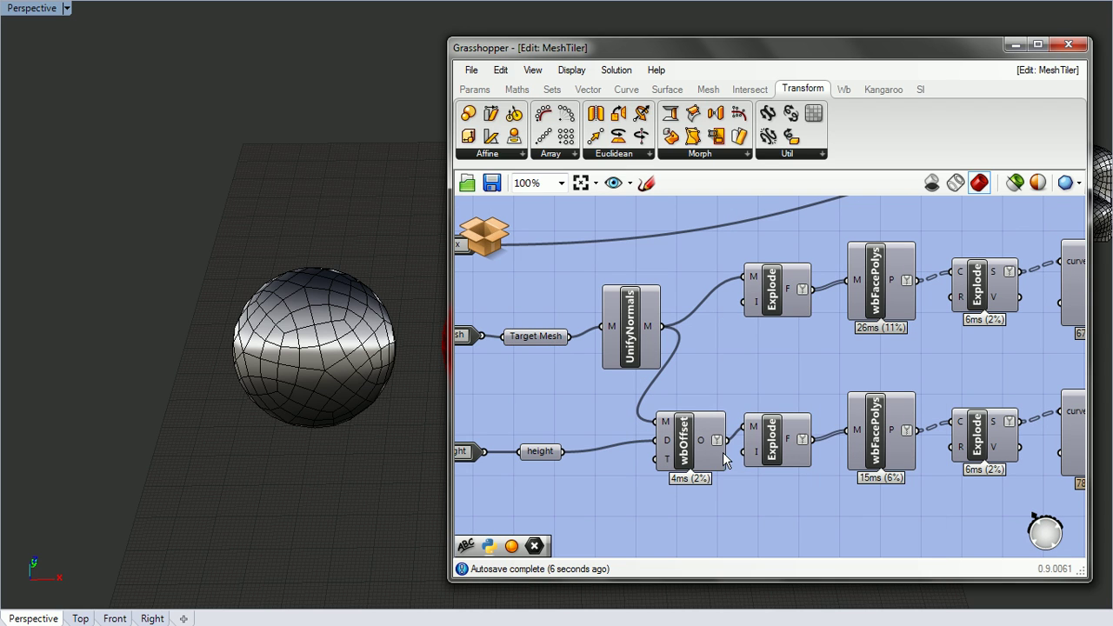
{"action": "left_click", "coordinate": [684, 452]}
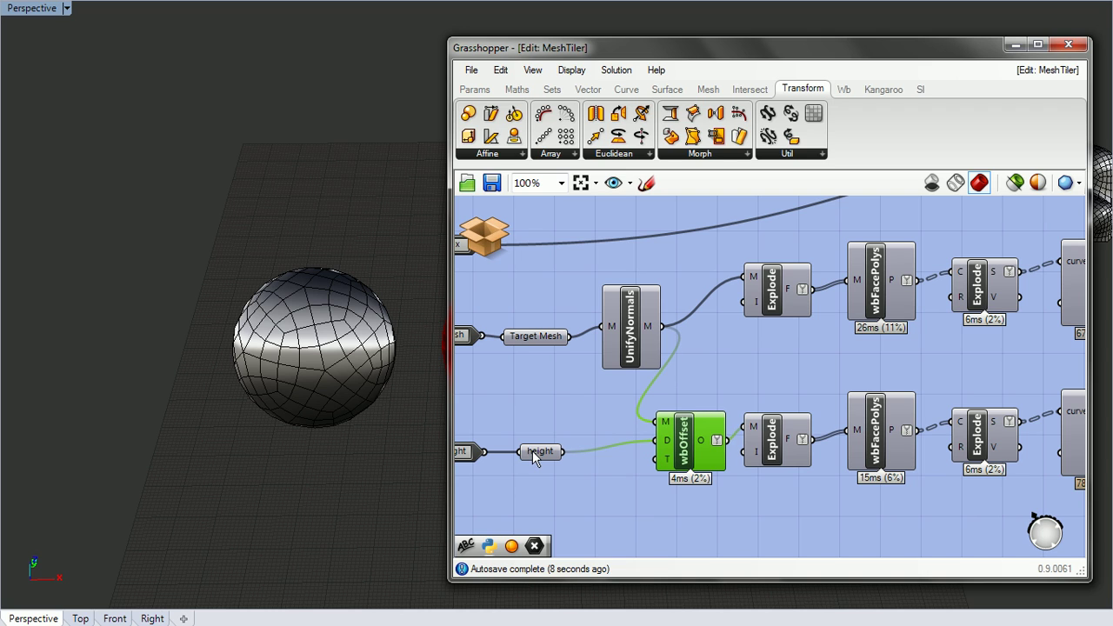
Examine the exploded face polylines feeding the two rs.AddEdgeSrf script components for the base and offset meshes.
{"action": "right_click_drag", "start_coordinate": [801, 374], "coordinate": [682, 371]}
{"action": "right_click_drag", "start_coordinate": [732, 344], "coordinate": [765, 385]}
{"action": "scroll", "coordinate": [722, 335], "scroll_direction": "up", "scroll_amount": 1}
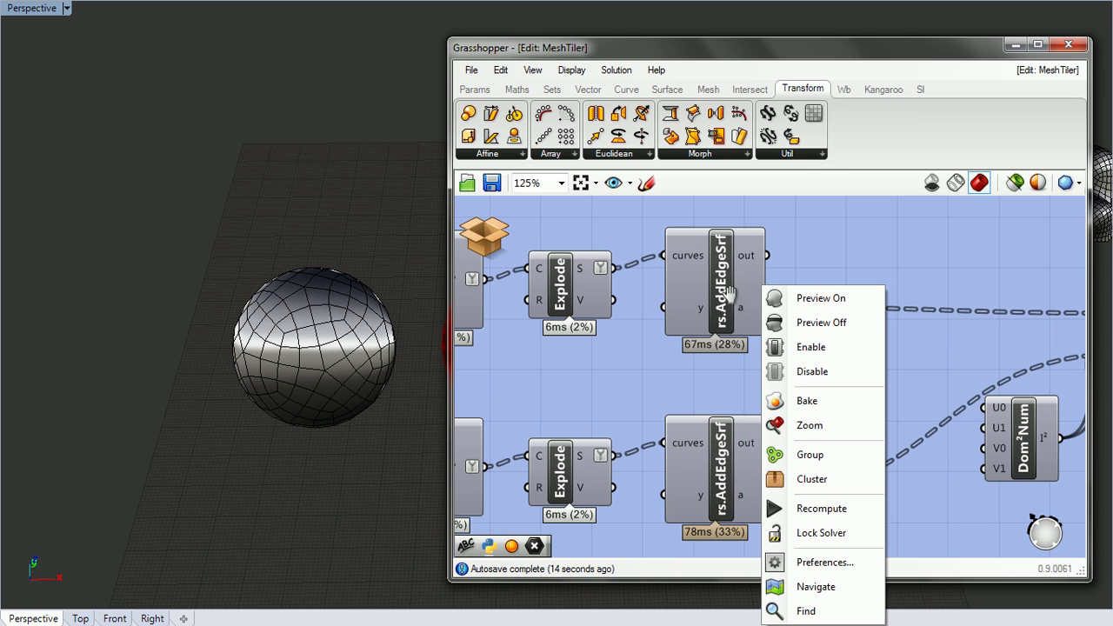
{"action": "left_click", "coordinate": [730, 281]}
{"action": "left_click", "coordinate": [719, 484]}
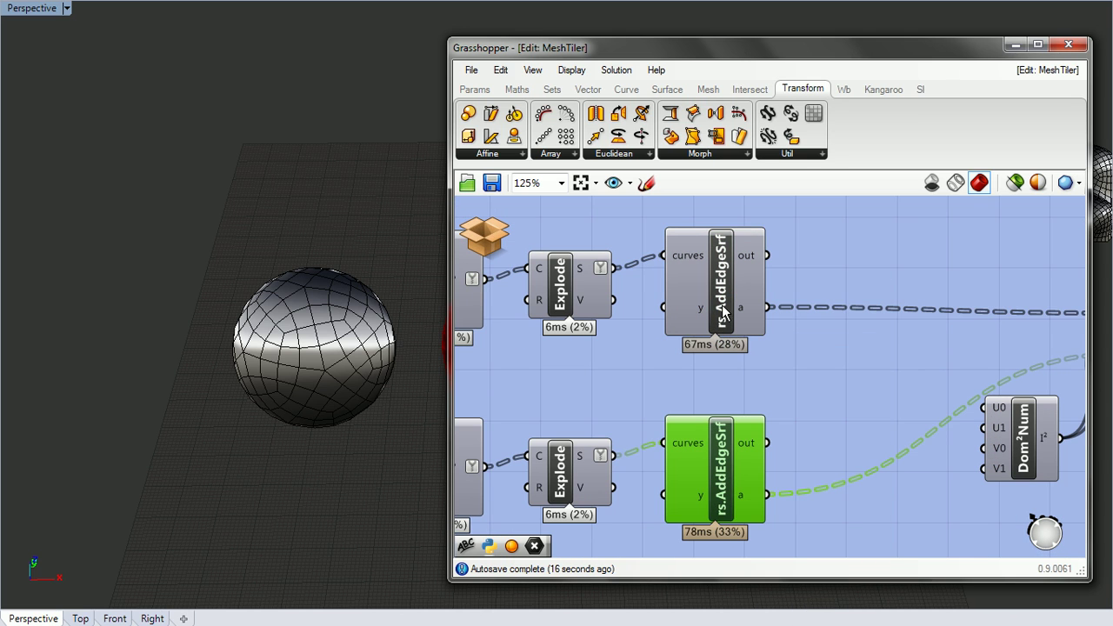
{"action": "left_click", "coordinate": [713, 329]}
{"action": "left_click", "coordinate": [712, 474]}
{"action": "left_click", "coordinate": [708, 292]}
{"action": "left_click", "coordinate": [724, 440]}
{"action": "left_click", "coordinate": [739, 285]}
Trace the edge surfaces through BlendBox into the Morph component, including its geometry, reference box and target inputs.
{"action": "right_click_drag", "start_coordinate": [884, 407], "coordinate": [727, 382]}
{"action": "right_click_drag", "start_coordinate": [934, 369], "coordinate": [821, 374]}
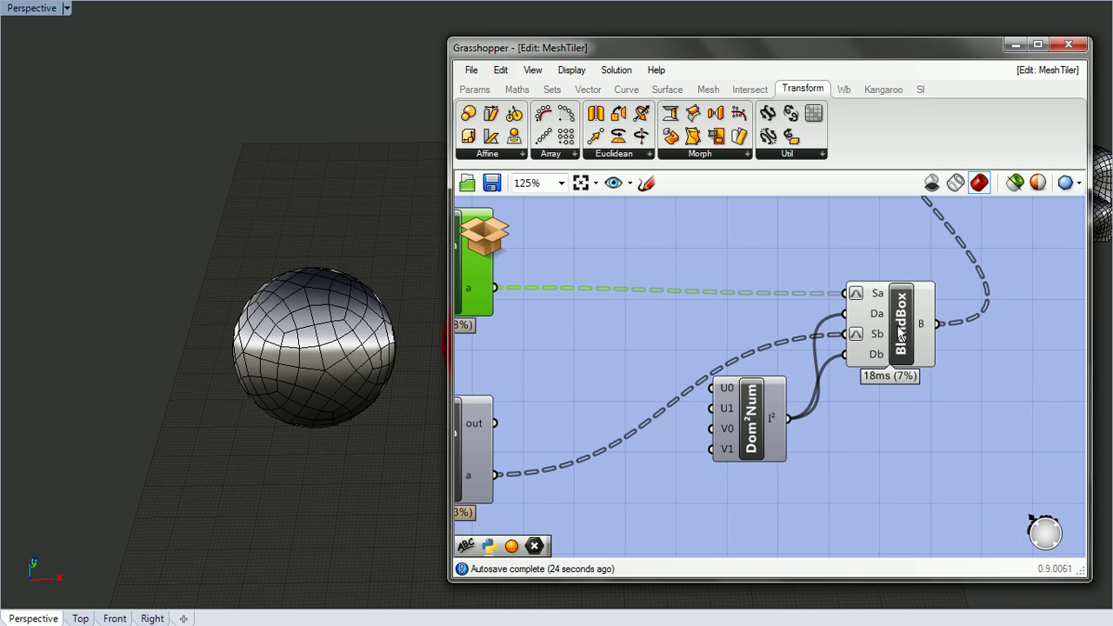
{"action": "right_click_drag", "start_coordinate": [984, 304], "coordinate": [893, 494]}
{"action": "right_click_drag", "start_coordinate": [815, 355], "coordinate": [829, 453]}
{"action": "scroll", "coordinate": [848, 351], "scroll_direction": "up", "scroll_amount": 2}
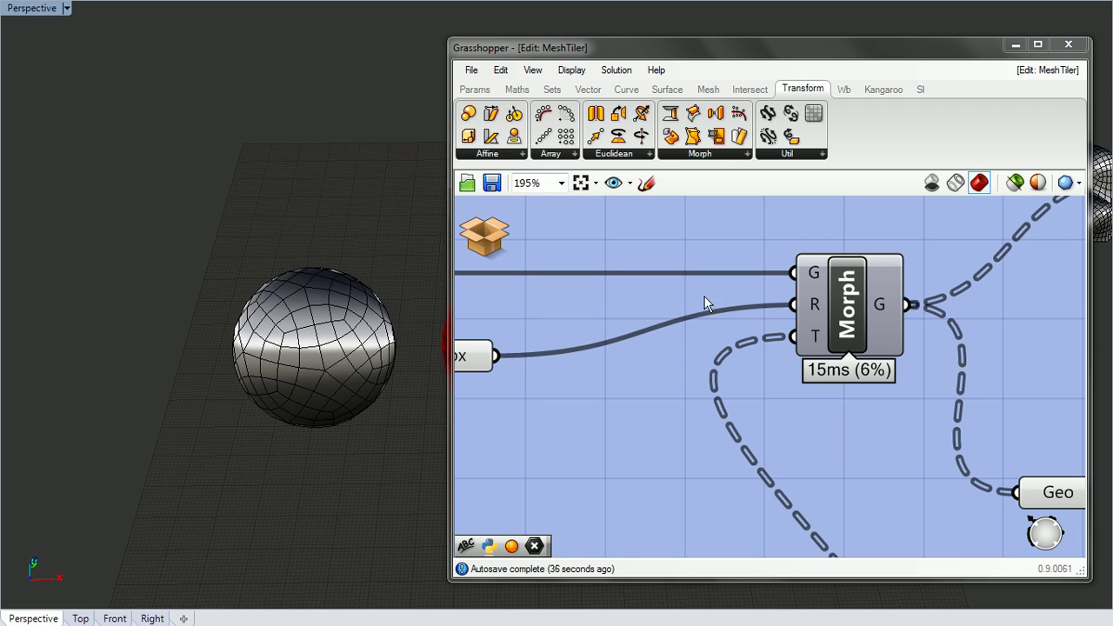
{"action": "scroll", "coordinate": [685, 296], "scroll_direction": "down", "scroll_amount": 5}
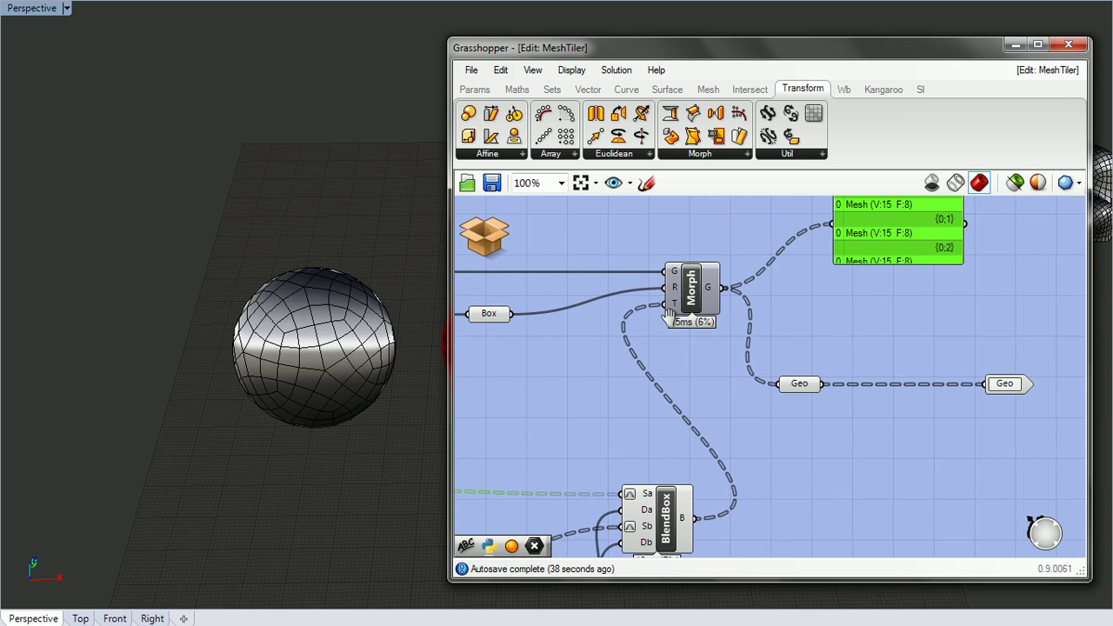
{"action": "scroll", "coordinate": [670, 314], "scroll_direction": "up", "scroll_amount": 3}
{"action": "right_click_drag", "start_coordinate": [648, 313], "coordinate": [756, 326]}
{"action": "scroll", "coordinate": [737, 326], "scroll_direction": "down", "scroll_amount": 3}
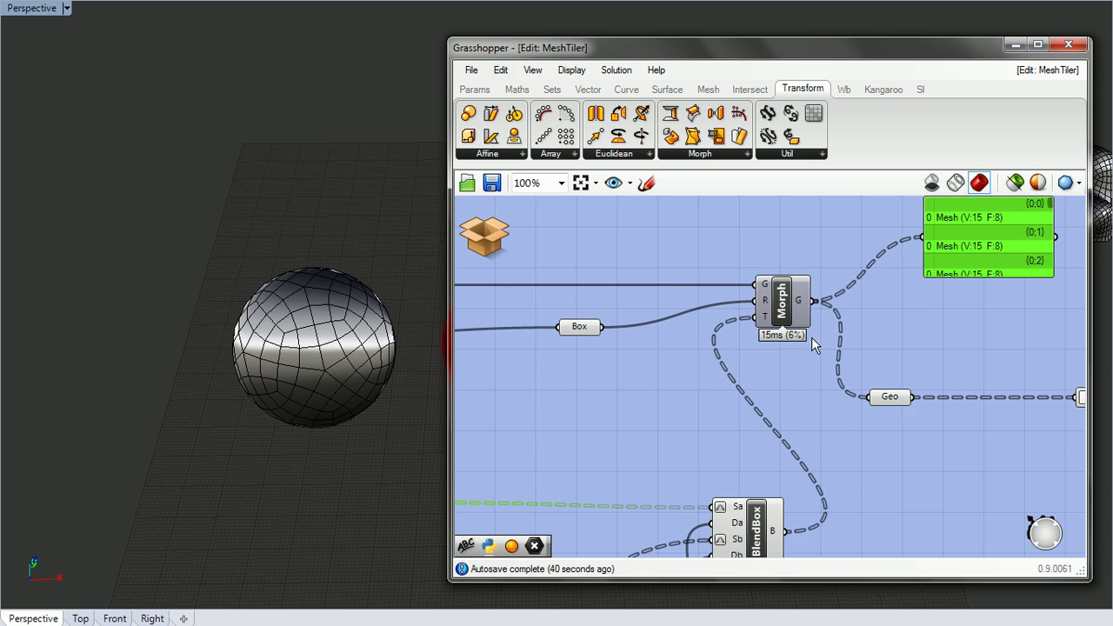
{"action": "right_click_drag", "start_coordinate": [835, 364], "coordinate": [927, 414]}
Save and close the MeshTiler cluster, returning to the mileTileExample definition.
{"action": "left_click", "coordinate": [489, 236]}
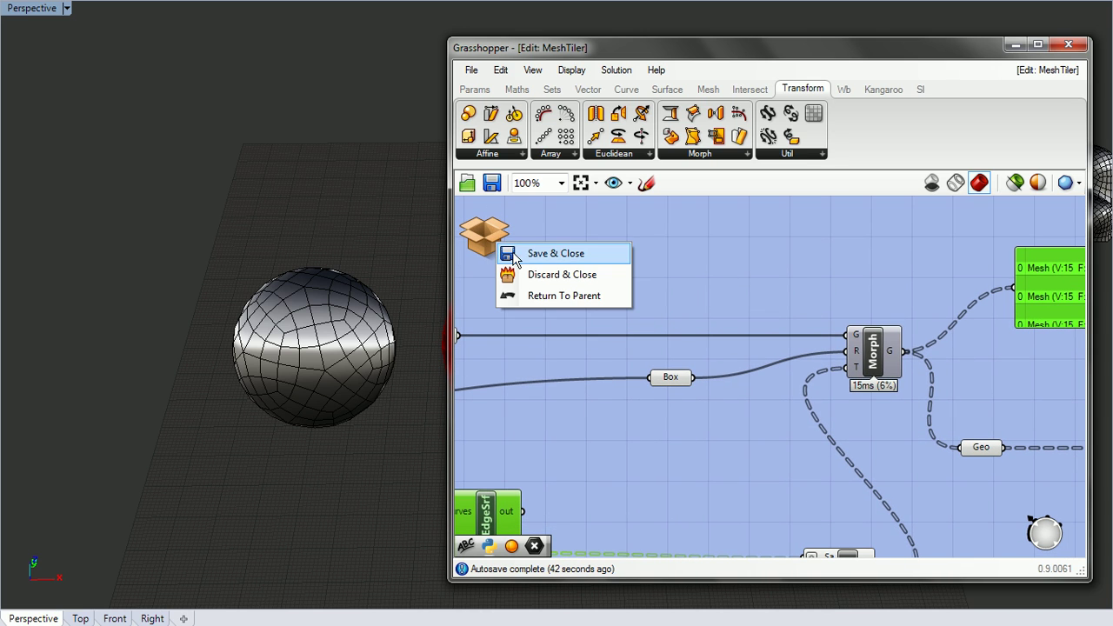
{"action": "left_click", "coordinate": [515, 254]}
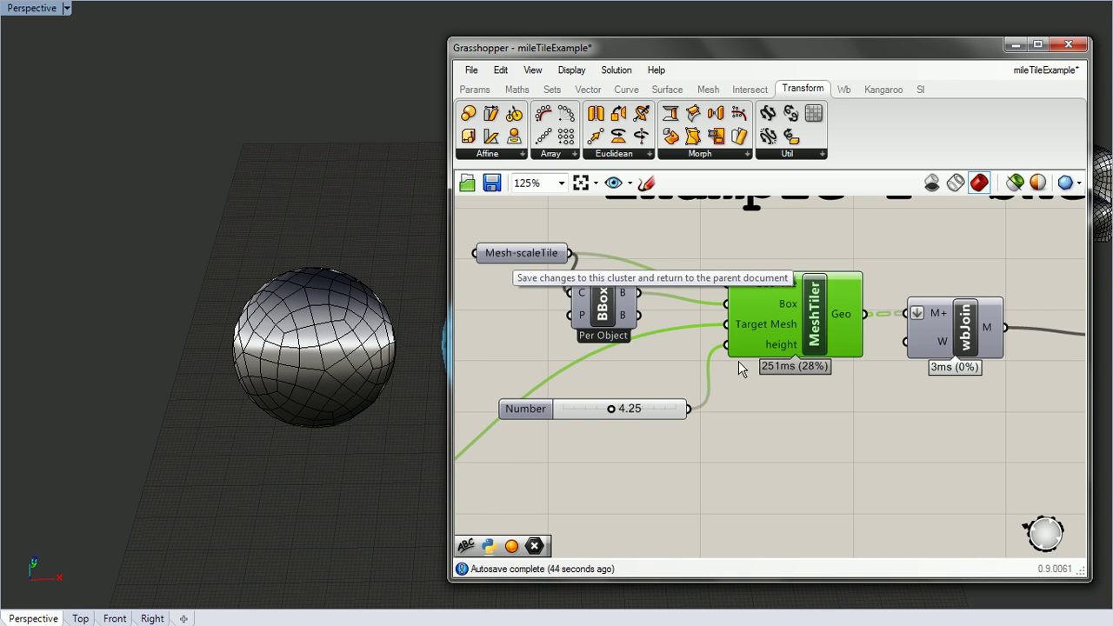
{"action": "right_click_drag", "start_coordinate": [739, 361], "coordinate": [860, 413]}
Collapse the Grasshopper window and compare the hollow square and pyramid tiles with their tiled spheres.
{"action": "left_click", "coordinate": [818, 47]}
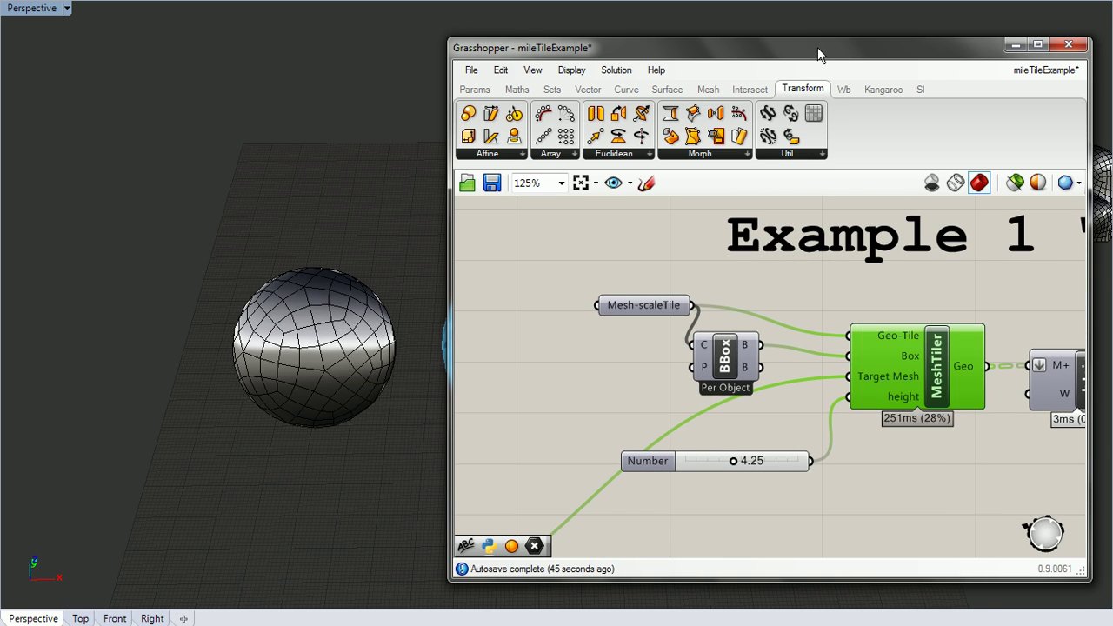
{"action": "double_click", "coordinate": [817, 47]}
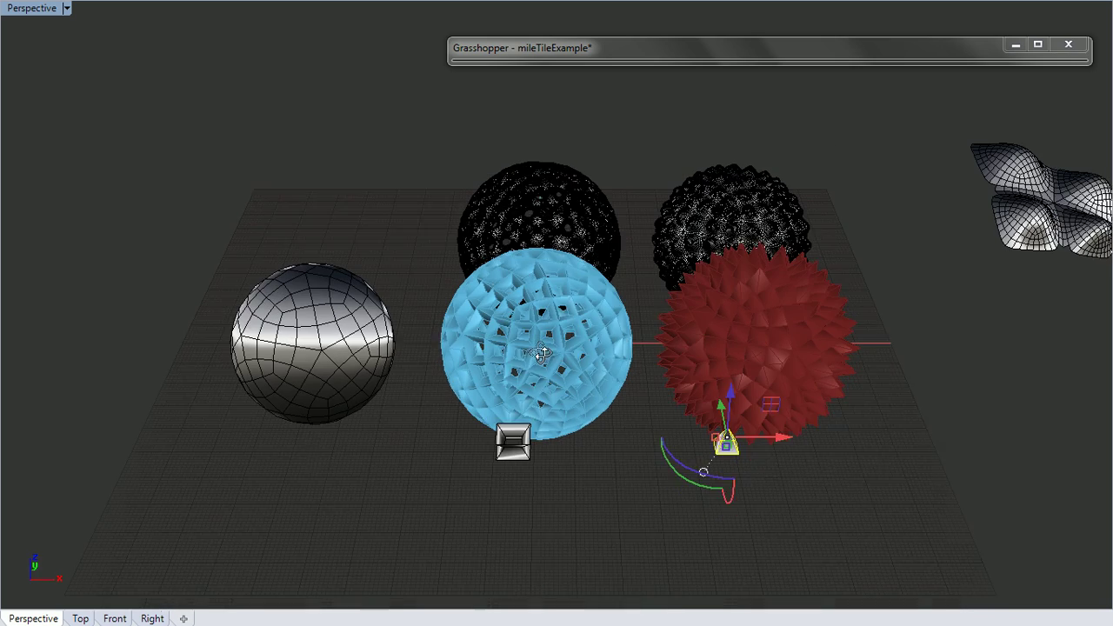
{"action": "left_click", "coordinate": [515, 440]}
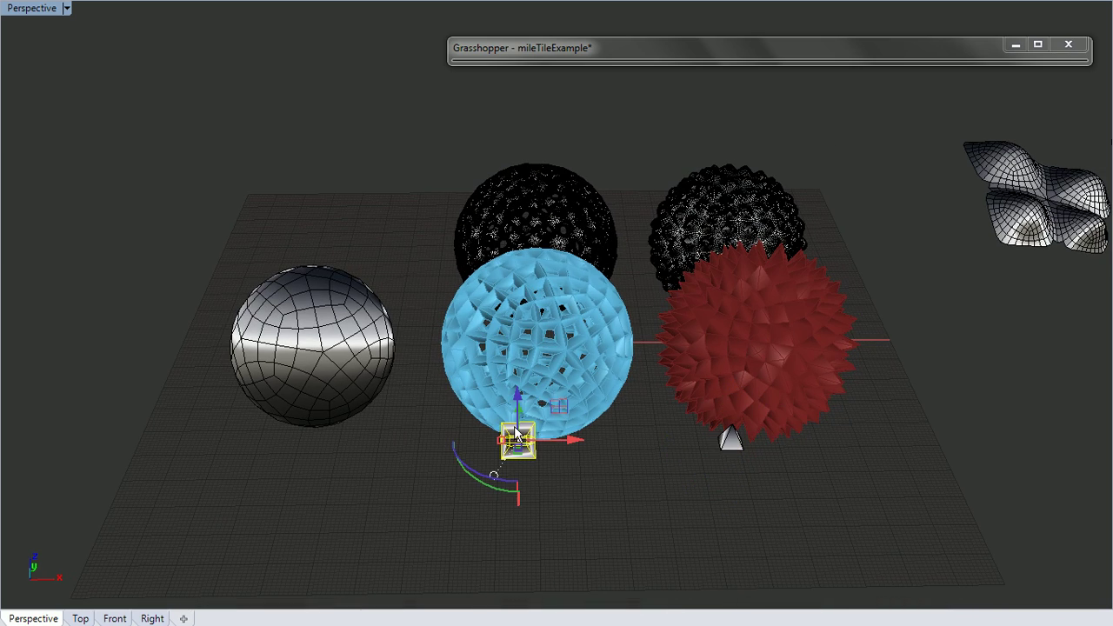
{"action": "left_click", "coordinate": [729, 440]}
{"action": "scroll", "coordinate": [583, 411], "scroll_direction": "up", "scroll_amount": 3}
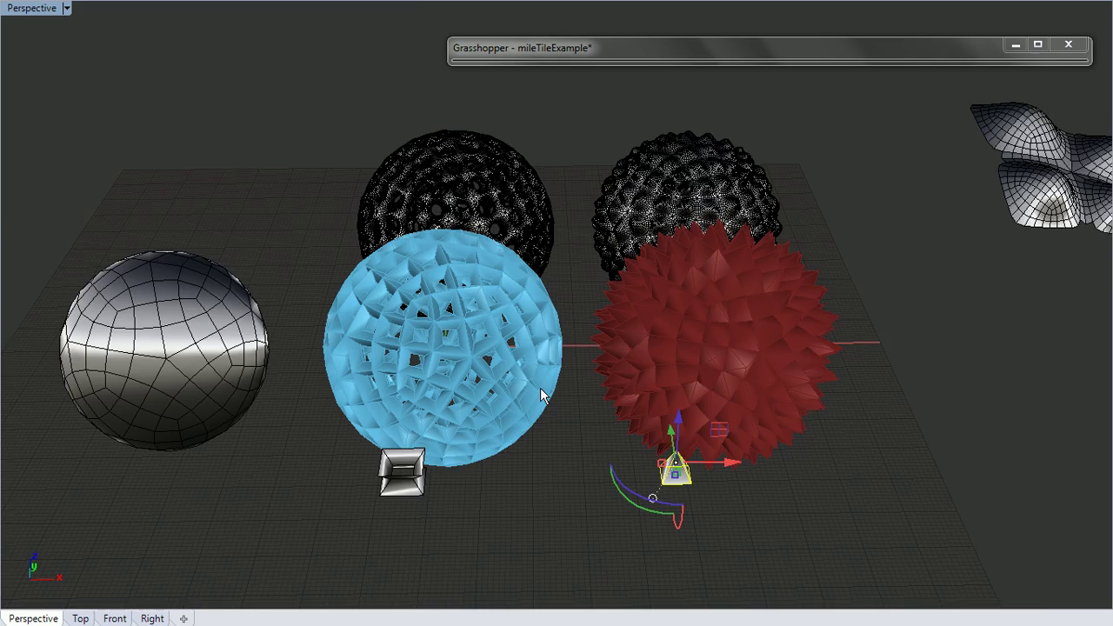
{"action": "scroll", "coordinate": [540, 388], "scroll_direction": "up", "scroll_amount": 2}
{"action": "right_click_drag", "start_coordinate": [484, 364], "coordinate": [493, 399]}
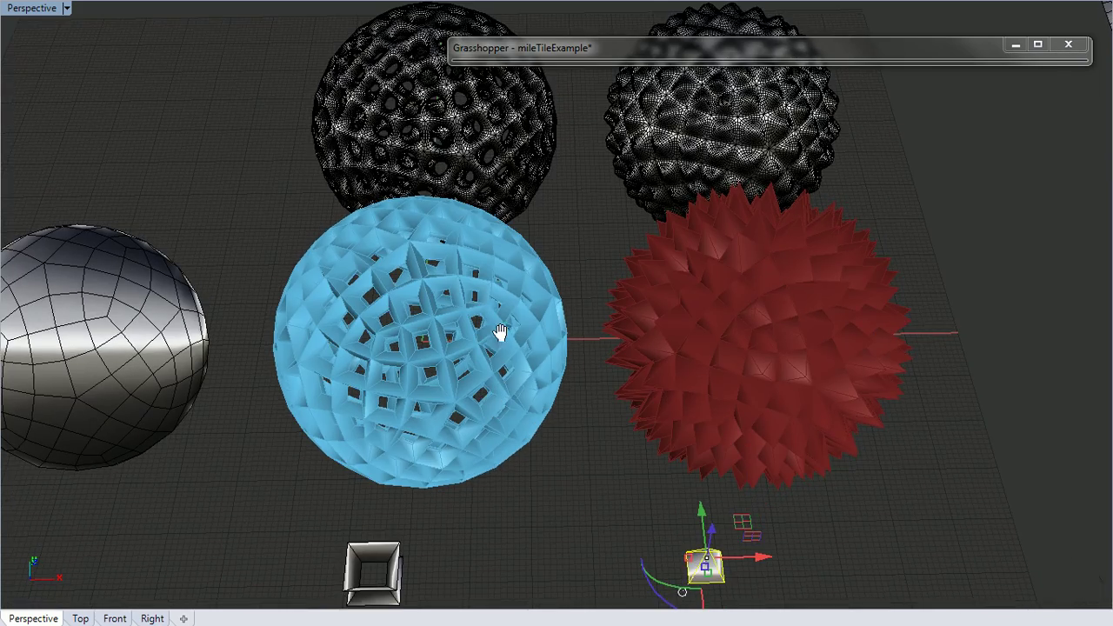
{"action": "right_click_drag", "start_coordinate": [501, 333], "coordinate": [500, 298], "text": "shift"}
{"action": "scroll", "coordinate": [532, 302], "scroll_direction": "down", "scroll_amount": 2}
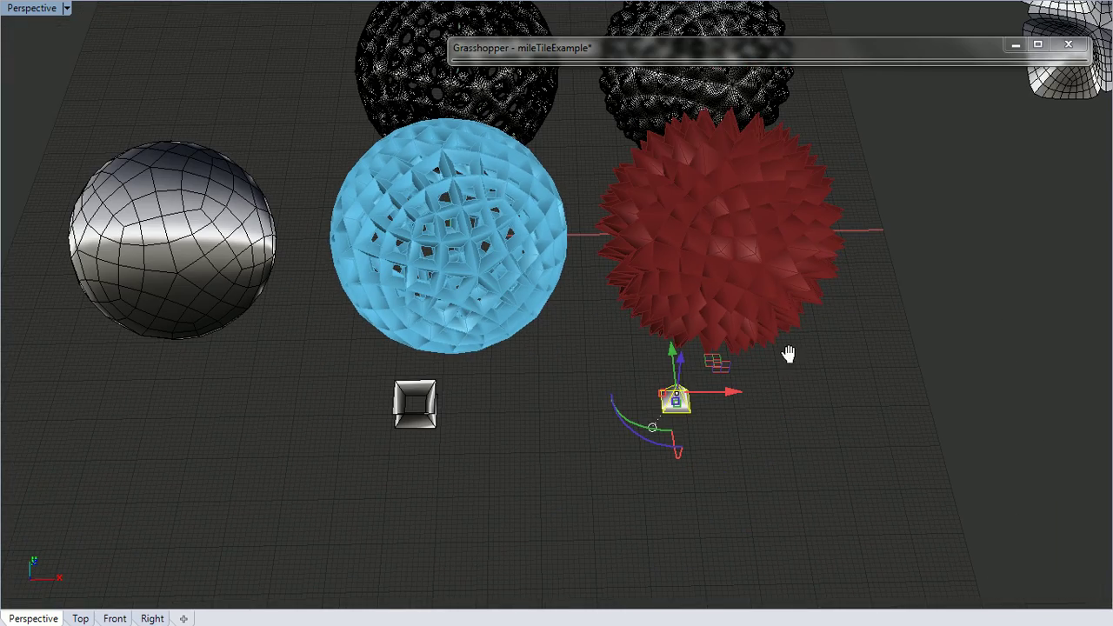
View the four-lobed mesh examples beside the spheres and select the dense smoothed bumpy sphere.
{"action": "right_click_drag", "start_coordinate": [788, 354], "coordinate": [304, 409], "text": "shift"}
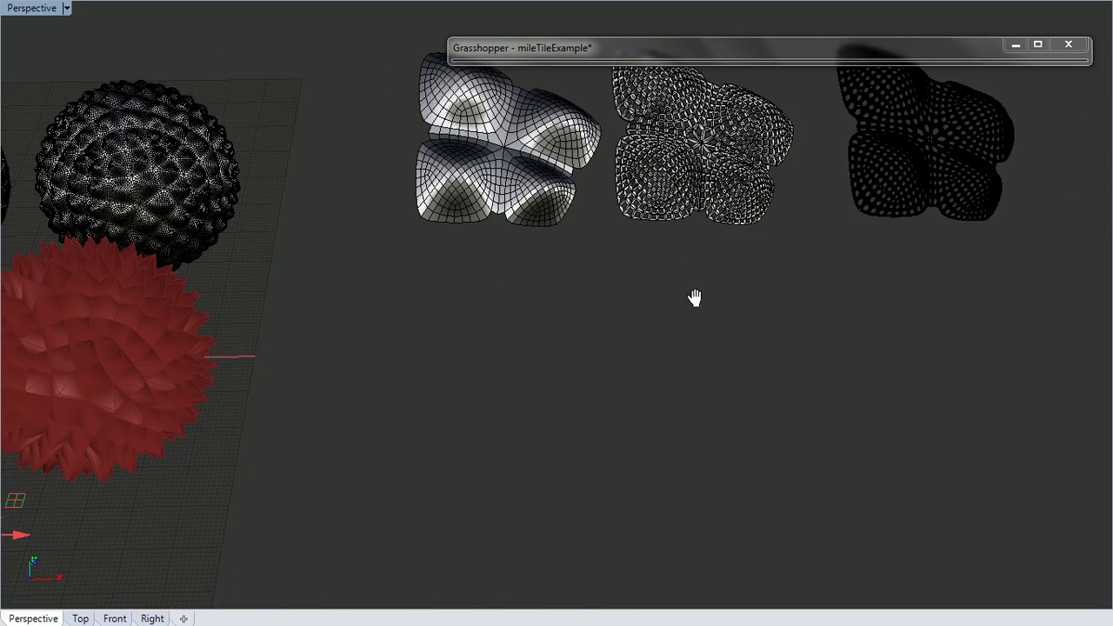
{"action": "right_click_drag", "start_coordinate": [691, 310], "coordinate": [962, 344], "text": "shift"}
{"action": "left_click", "coordinate": [201, 273]}
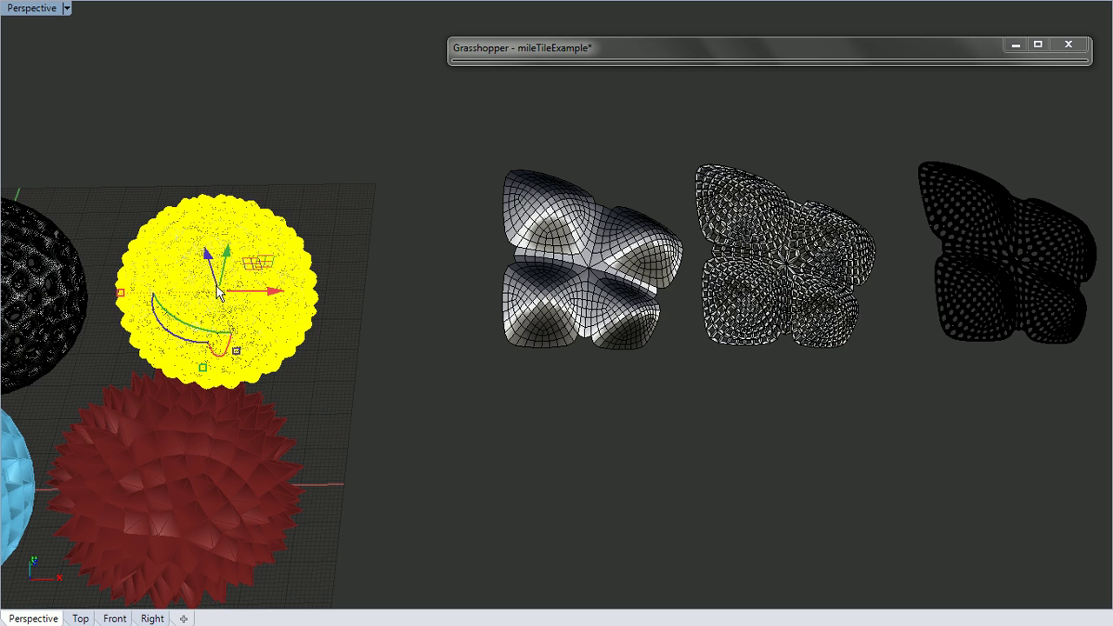
Deselect the bumpy sphere and highlight the plain four-lobed base mesh to compare it with its tiled version.
{"action": "key", "text": "Escape"}
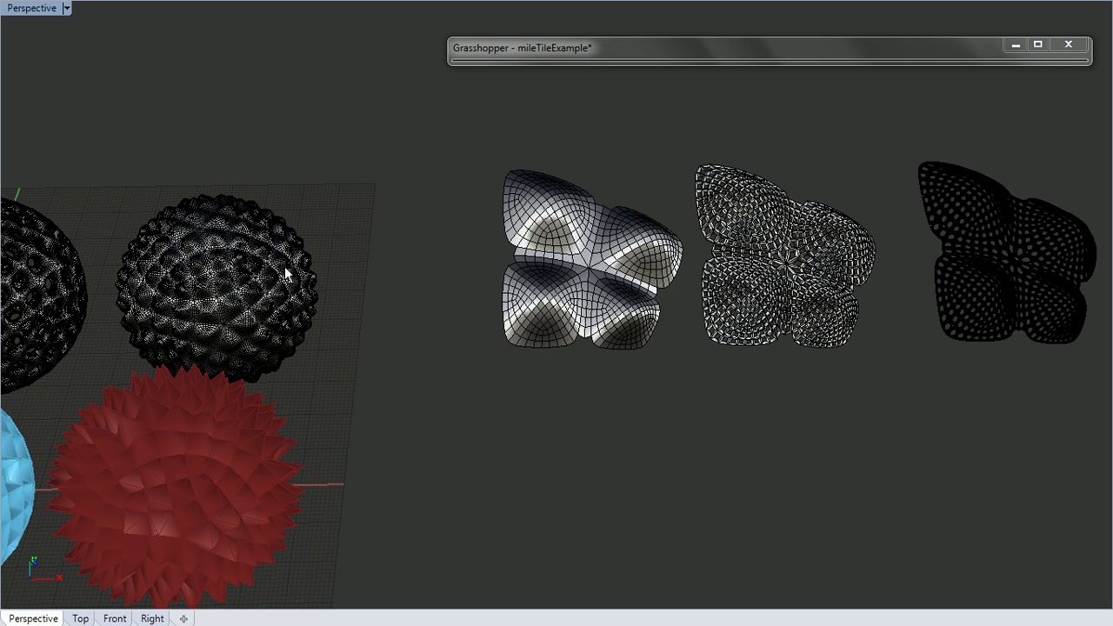
{"action": "left_click", "coordinate": [568, 296]}
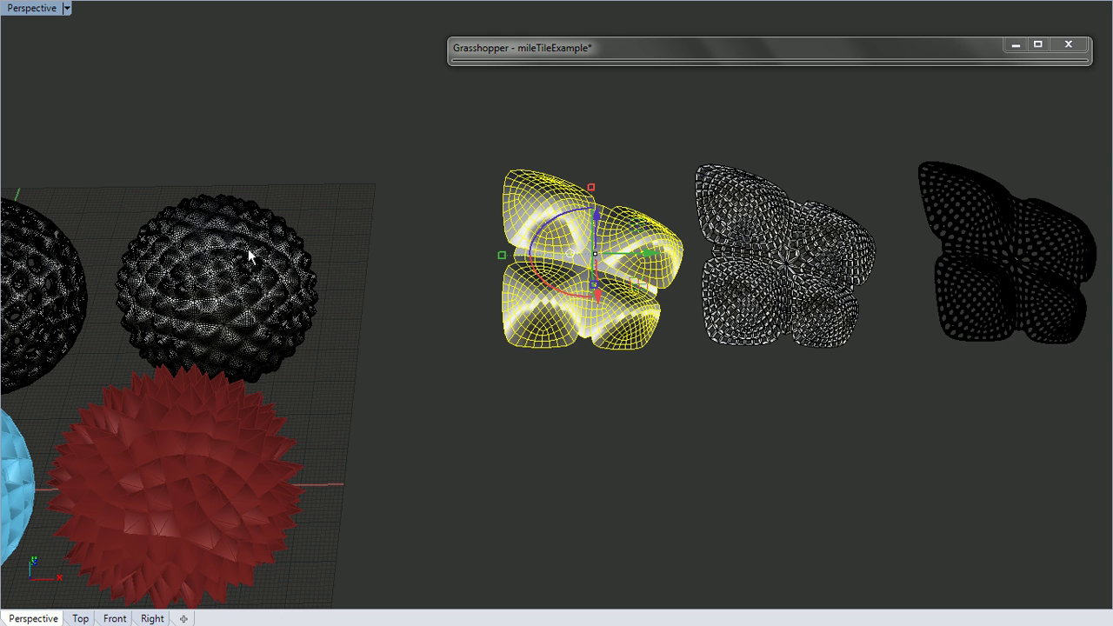
{"action": "key", "text": "Escape"}
{"action": "right_click_drag", "start_coordinate": [722, 315], "coordinate": [530, 352], "text": "shift"}
{"action": "scroll", "coordinate": [584, 320], "scroll_direction": "up", "scroll_amount": 6}
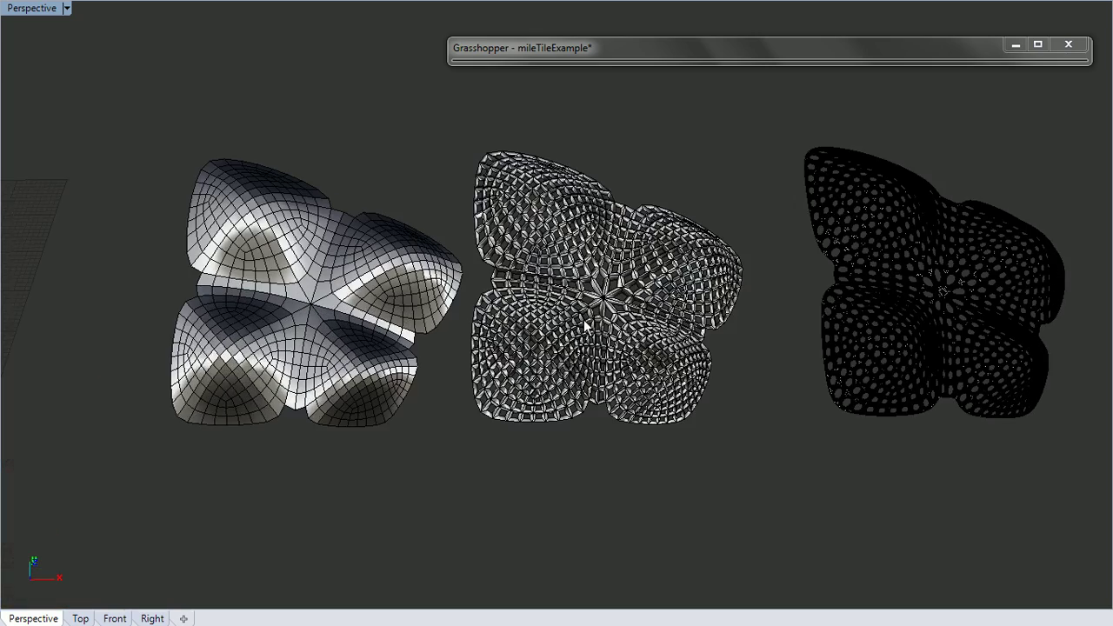
{"action": "right_click_drag", "start_coordinate": [615, 328], "coordinate": [607, 394], "text": "shift"}
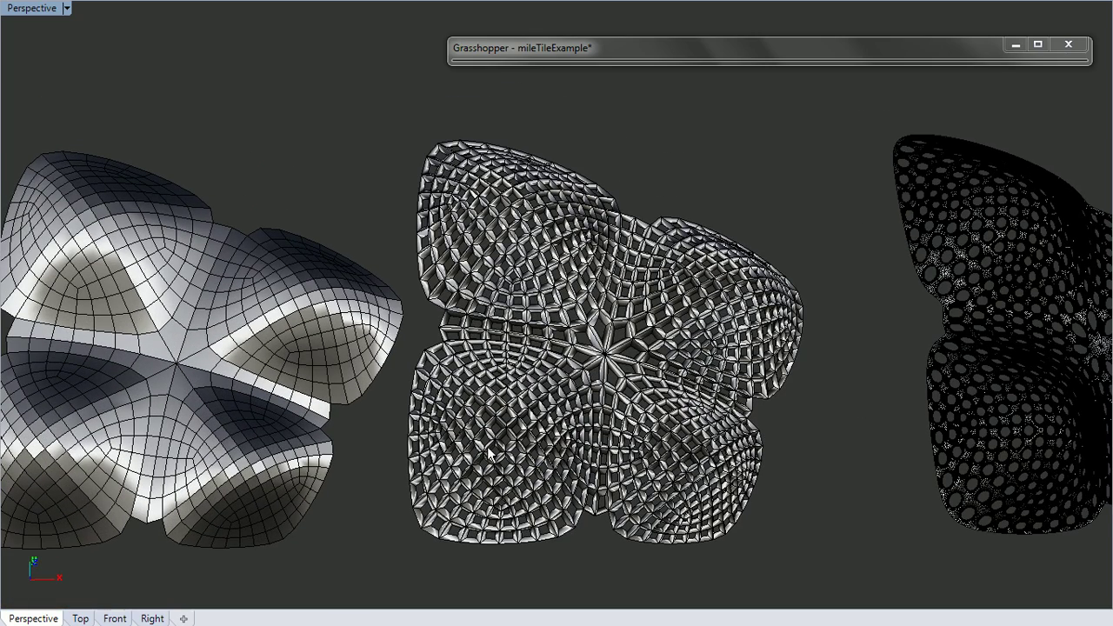
{"action": "left_click", "coordinate": [232, 352]}
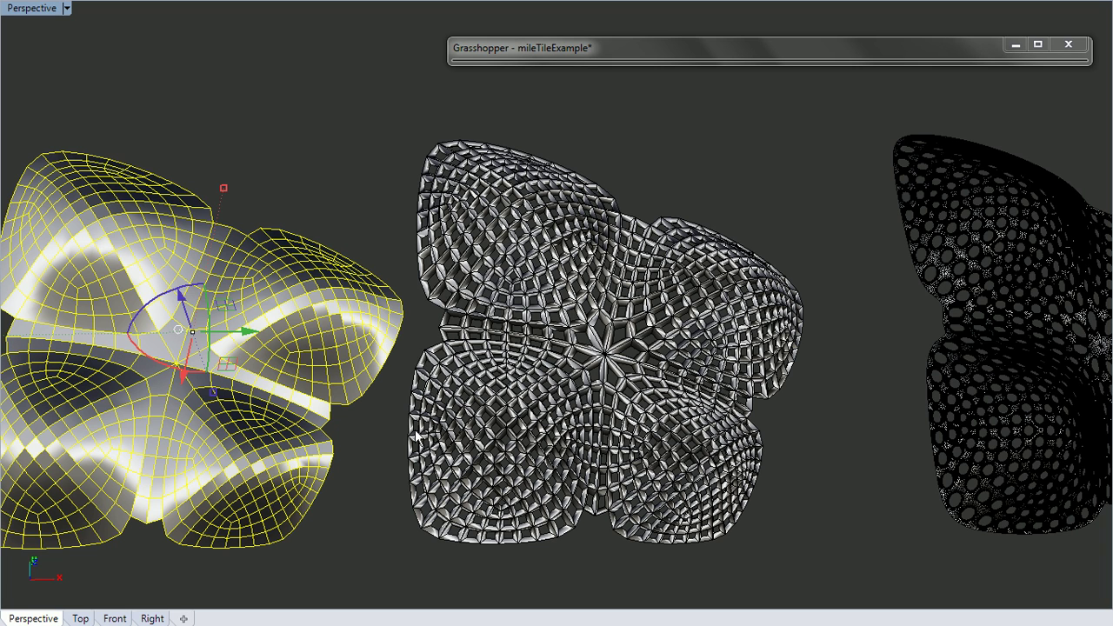
{"action": "left_click", "coordinate": [385, 441]}
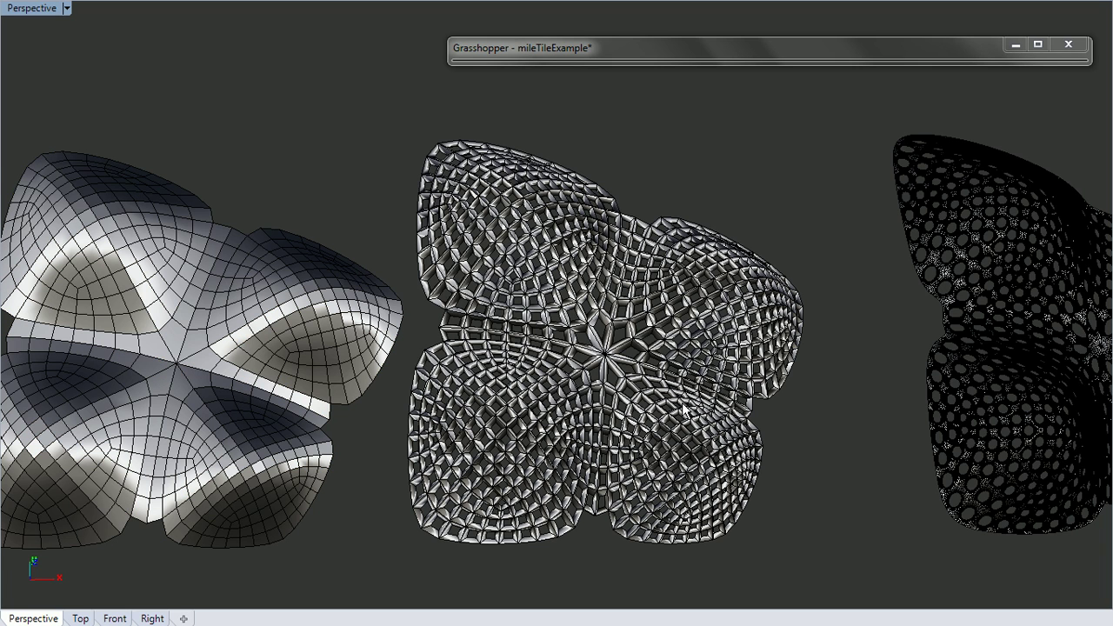
Examine the tiled four-lobed lattice from several angles and briefly highlight the smoothed version with round holes.
{"action": "right_click_drag", "start_coordinate": [647, 399], "coordinate": [567, 328], "text": "shift"}
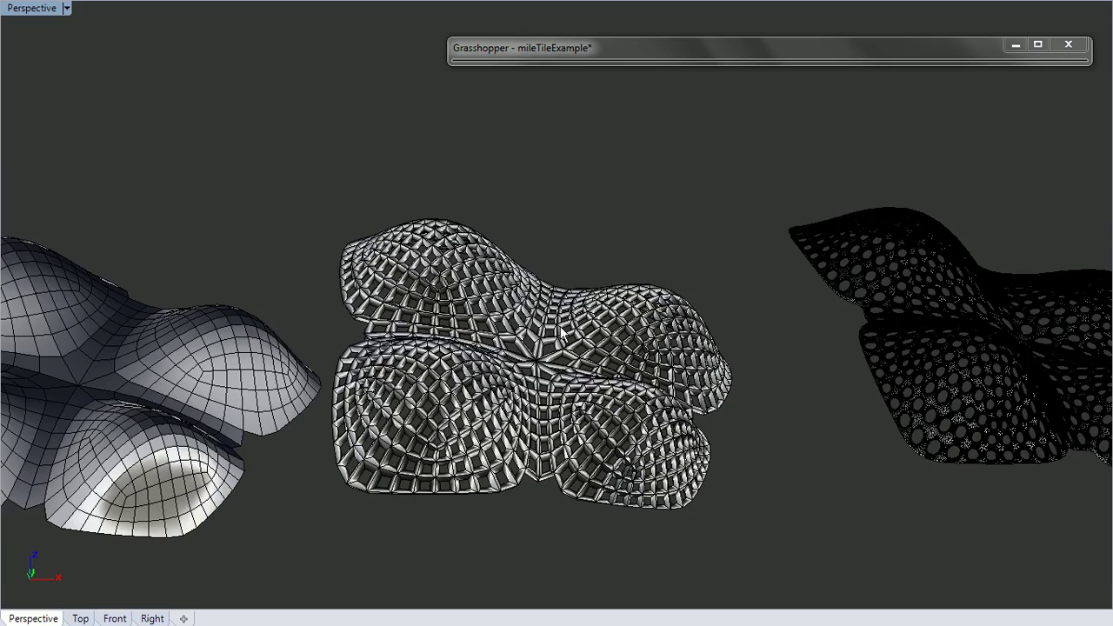
{"action": "scroll", "coordinate": [522, 378], "scroll_direction": "up", "scroll_amount": 3}
{"action": "scroll", "coordinate": [502, 355], "scroll_direction": "up", "scroll_amount": 3}
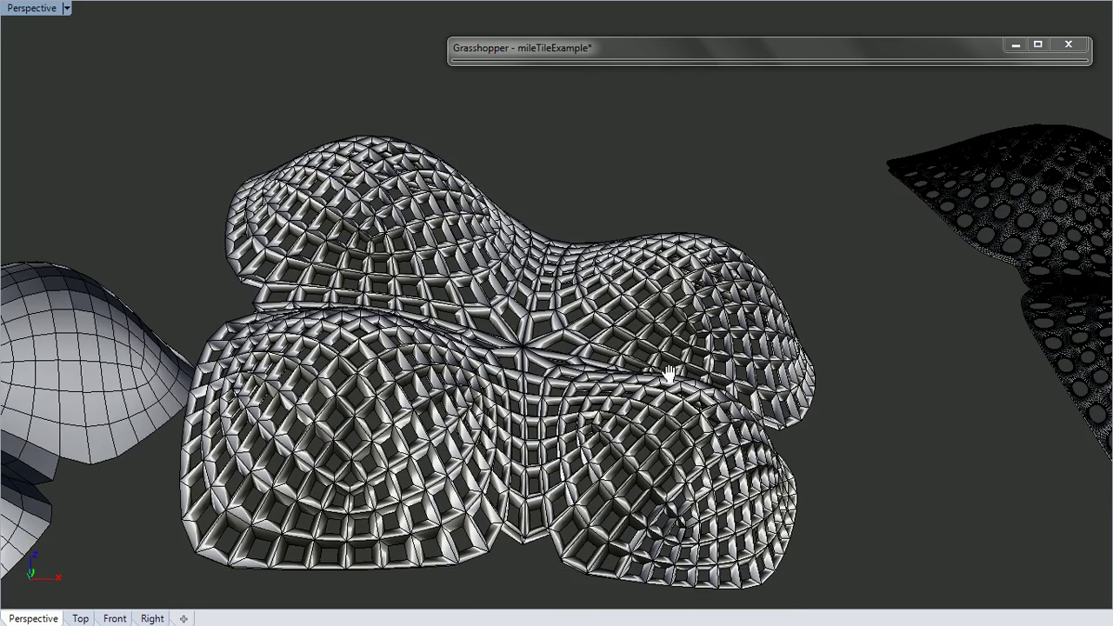
{"action": "right_click_drag", "start_coordinate": [694, 411], "coordinate": [698, 440]}
{"action": "right_click_drag", "start_coordinate": [809, 442], "coordinate": [840, 396]}
{"action": "left_click", "coordinate": [840, 396]}
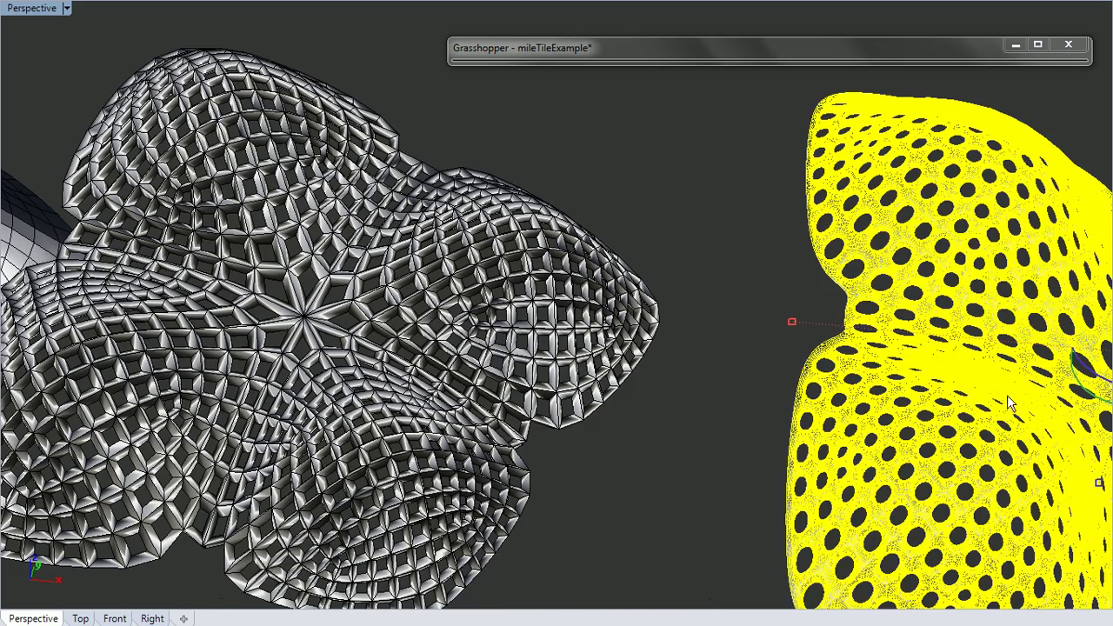
{"action": "key", "text": "Escape"}
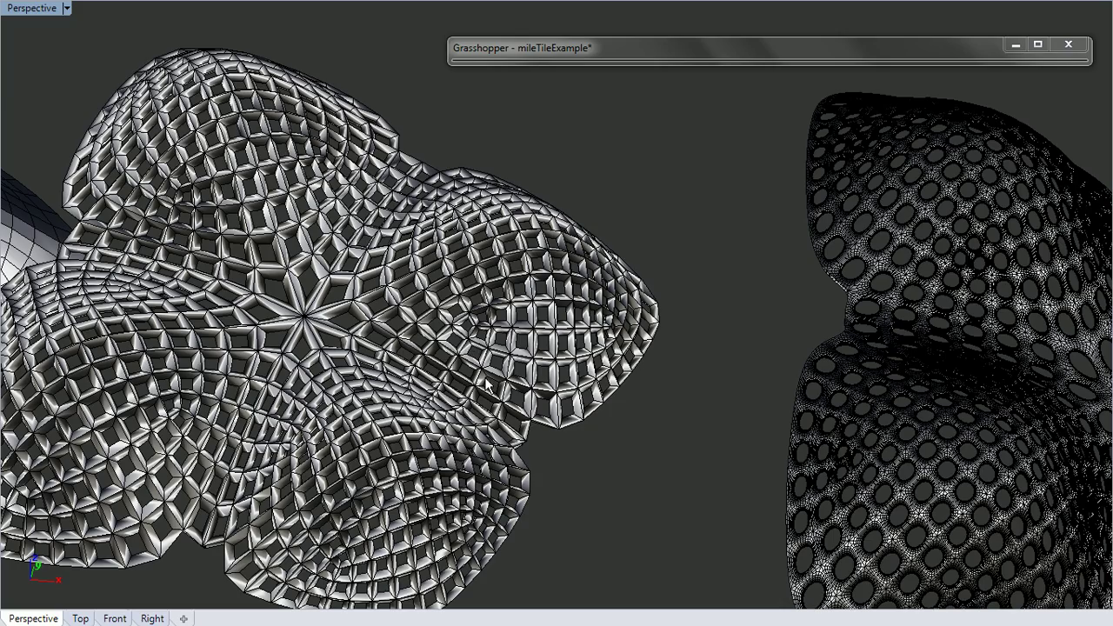
{"action": "right_click_drag", "start_coordinate": [418, 390], "coordinate": [428, 427]}
{"action": "scroll", "coordinate": [426, 429], "scroll_direction": "down", "scroll_amount": 2}
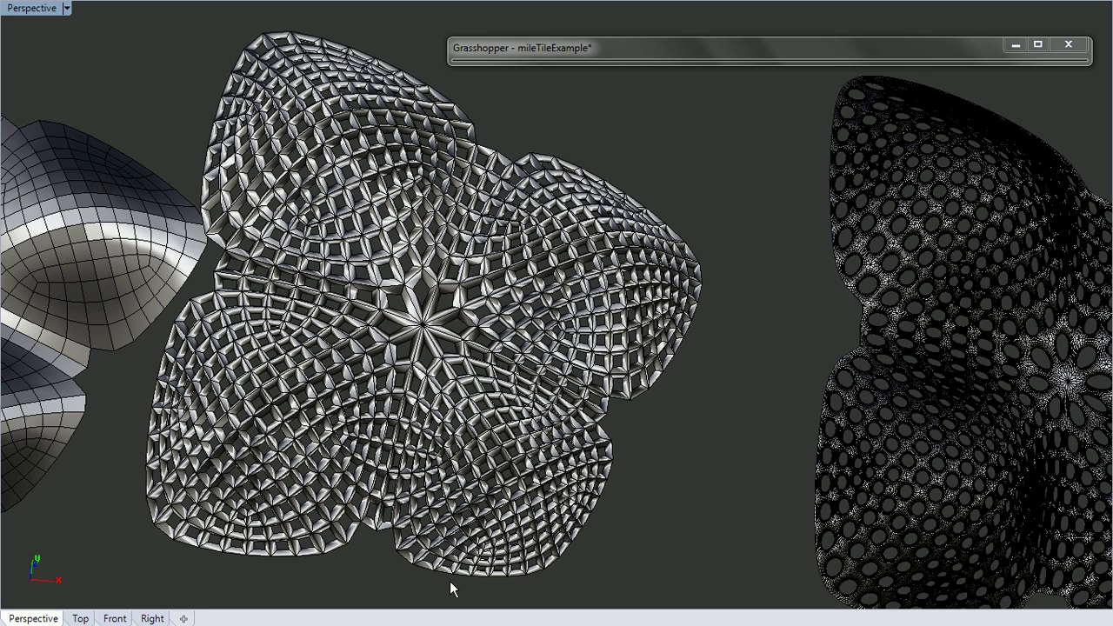
Expand the collapsed Grasshopper window and bring the Wish List notes on the canvas into view.
{"action": "double_click", "coordinate": [722, 51]}
{"action": "right_click_drag", "start_coordinate": [793, 452], "coordinate": [630, 370]}
{"action": "scroll", "coordinate": [631, 370], "scroll_direction": "down", "scroll_amount": 4}
{"action": "right_click_drag", "start_coordinate": [807, 371], "coordinate": [1056, 325]}
{"action": "right_click_drag", "start_coordinate": [927, 252], "coordinate": [743, 290]}
{"action": "right_click", "coordinate": [779, 280]}
{"action": "scroll", "coordinate": [776, 279], "scroll_direction": "up", "scroll_amount": 3}
{"action": "left_click", "coordinate": [740, 291]}
{"action": "scroll", "coordinate": [740, 292], "scroll_direction": "down", "scroll_amount": 2}
{"action": "left_click", "coordinate": [781, 255]}
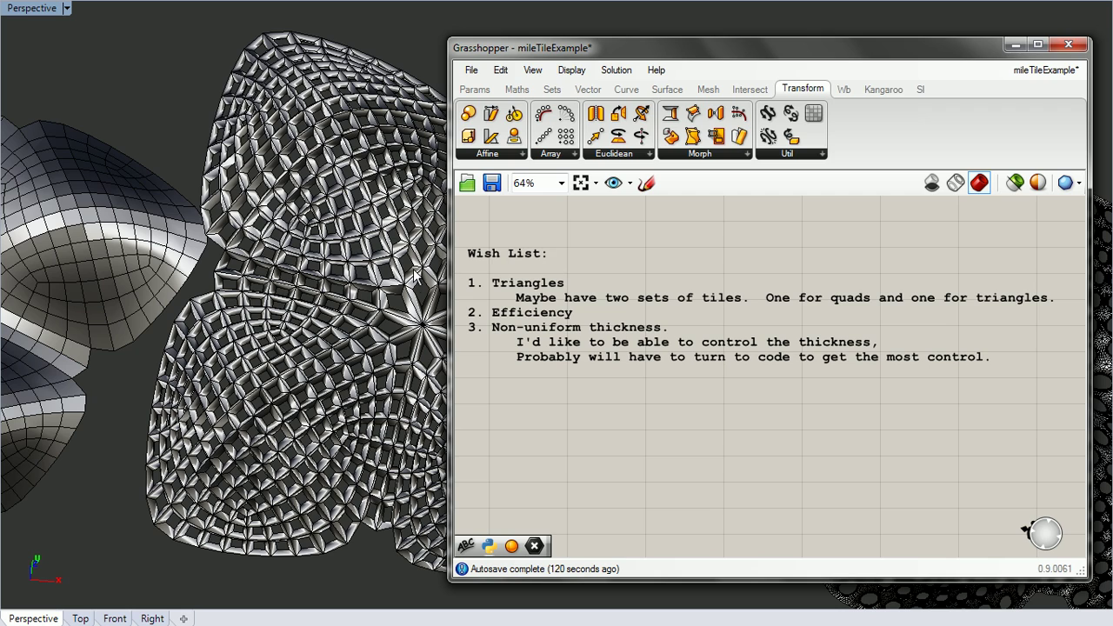
Review the Wish List notes on triangles, efficiency and non-uniform thickness alongside the tiled lattice.
{"action": "right_click_drag", "start_coordinate": [414, 280], "coordinate": [372, 304]}
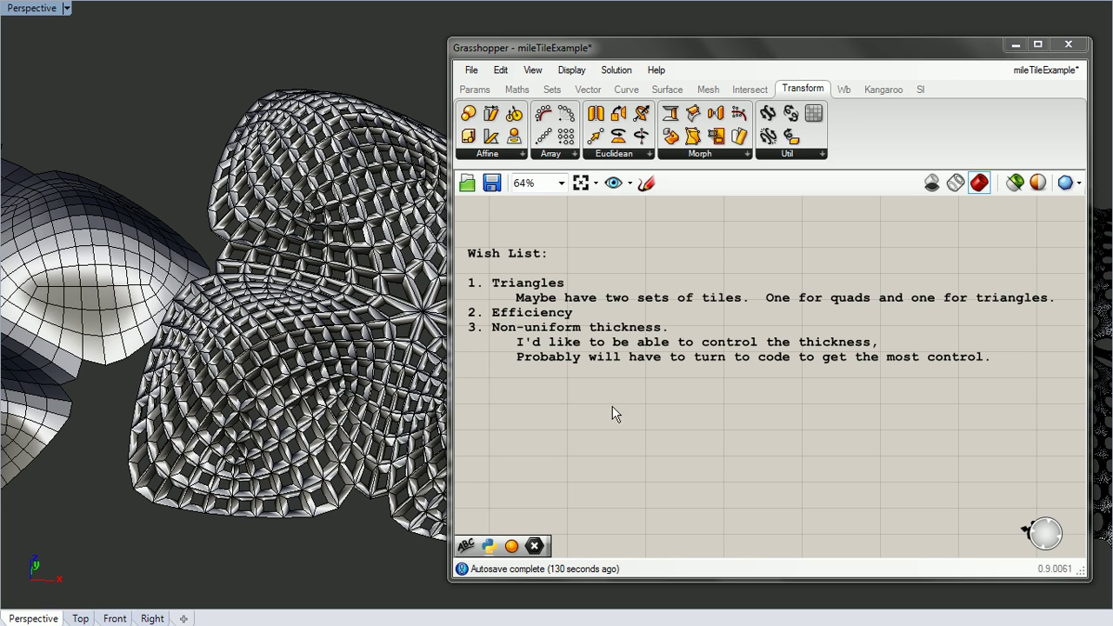
{"action": "right_click_drag", "start_coordinate": [566, 385], "coordinate": [607, 384]}
{"action": "scroll", "coordinate": [577, 351], "scroll_direction": "up", "scroll_amount": 3}
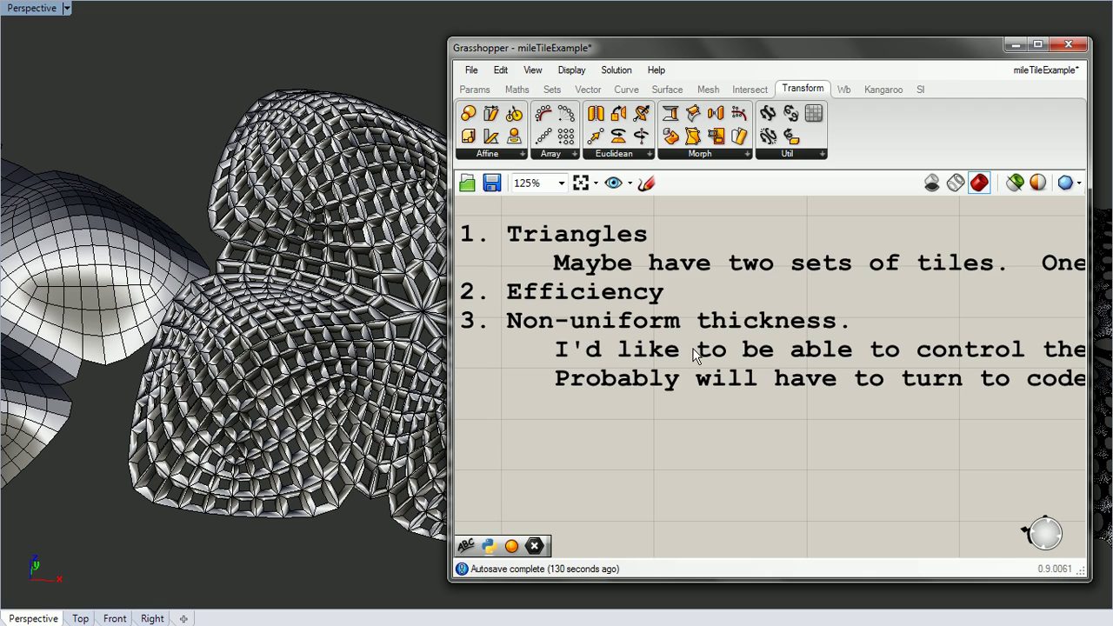
{"action": "scroll", "coordinate": [698, 348], "scroll_direction": "down", "scroll_amount": 2}
{"action": "scroll", "coordinate": [614, 310], "scroll_direction": "down", "scroll_amount": 1}
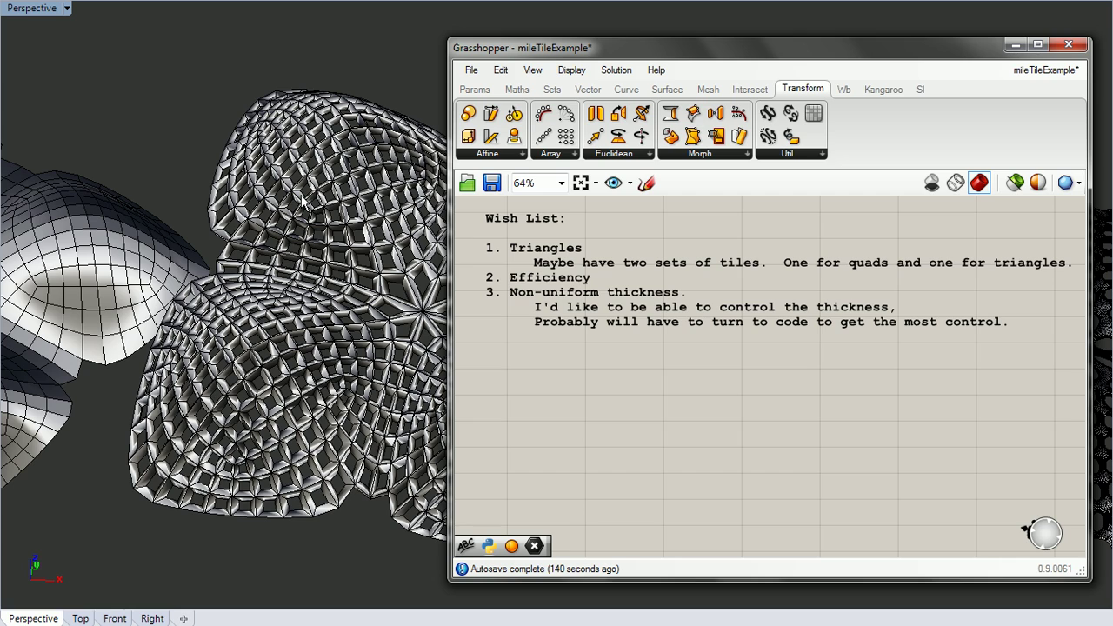
Inspect the tiled four-lobed lattice around its central star-shaped junction, comparing it with the base mesh.
{"action": "right_click_drag", "start_coordinate": [343, 343], "coordinate": [231, 333], "text": "shift"}
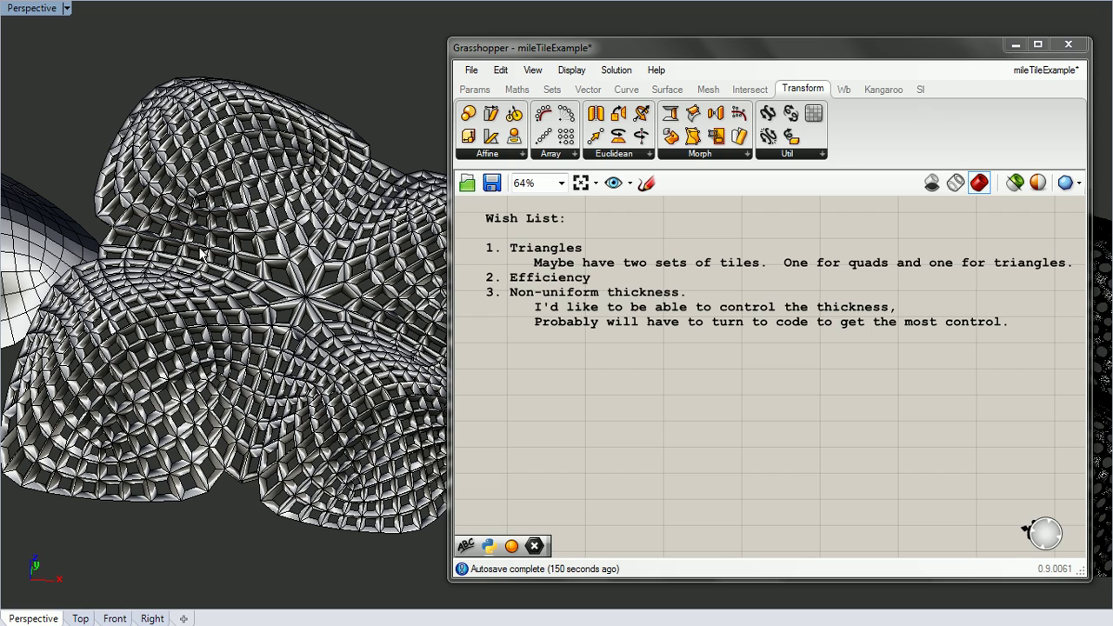
{"action": "scroll", "coordinate": [311, 333], "scroll_direction": "down", "scroll_amount": 6}
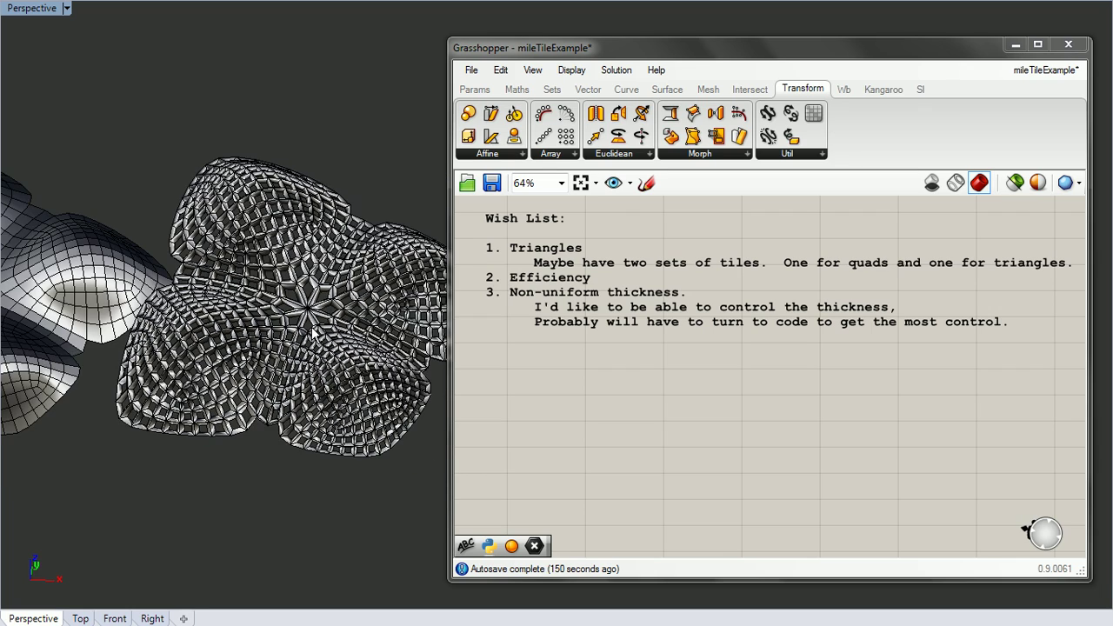
{"action": "scroll", "coordinate": [310, 383], "scroll_direction": "up", "scroll_amount": 5}
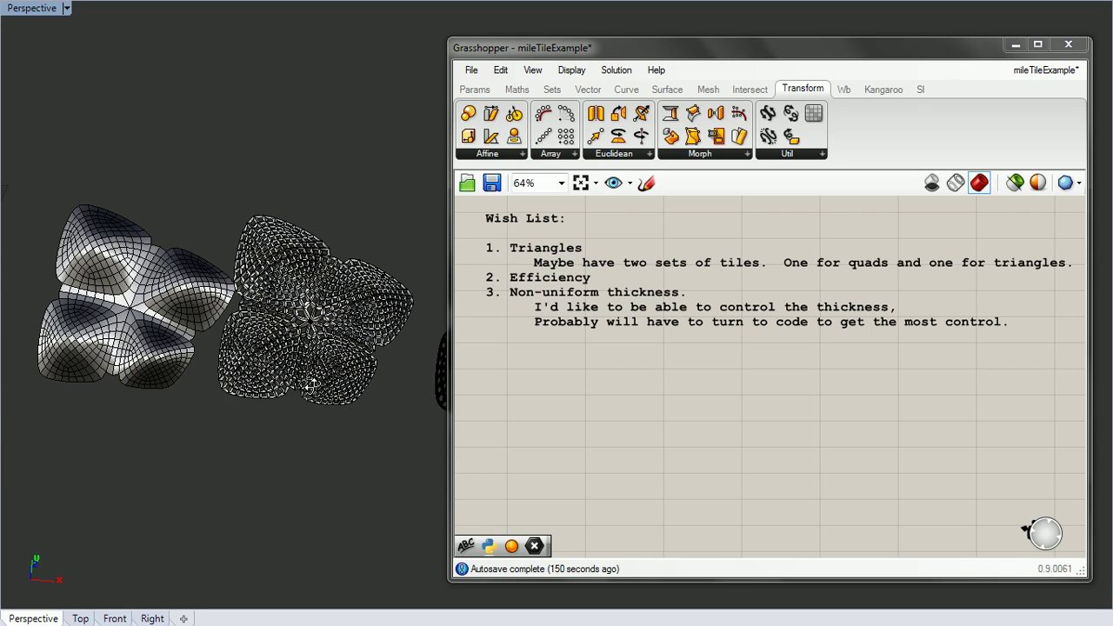
{"action": "scroll", "coordinate": [311, 375], "scroll_direction": "up", "scroll_amount": 4}
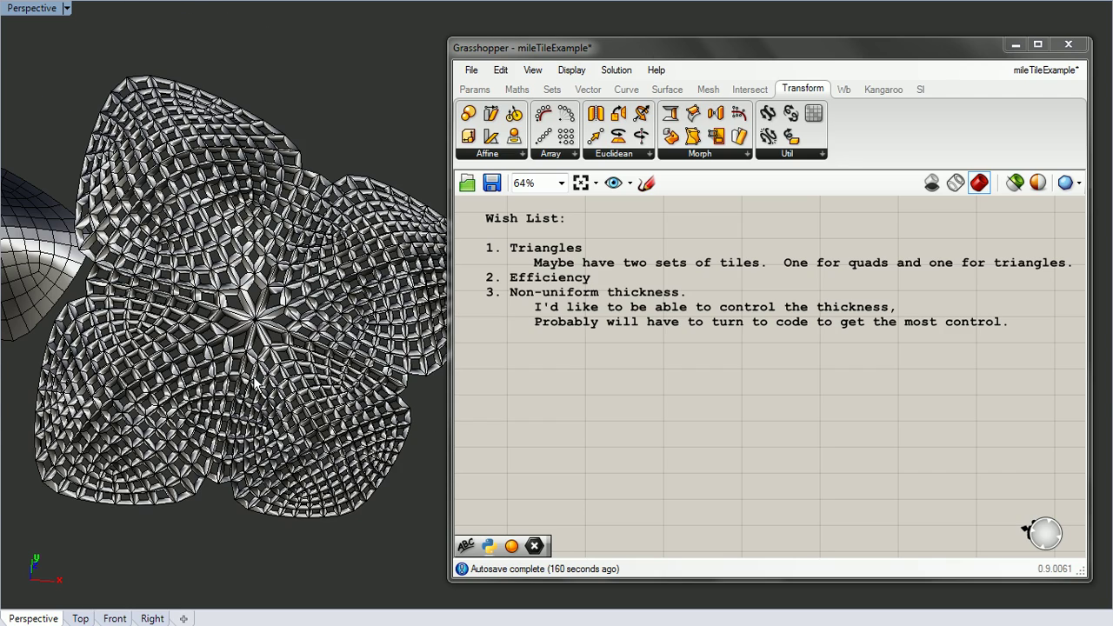
{"action": "scroll", "coordinate": [255, 383], "scroll_direction": "up", "scroll_amount": 2}
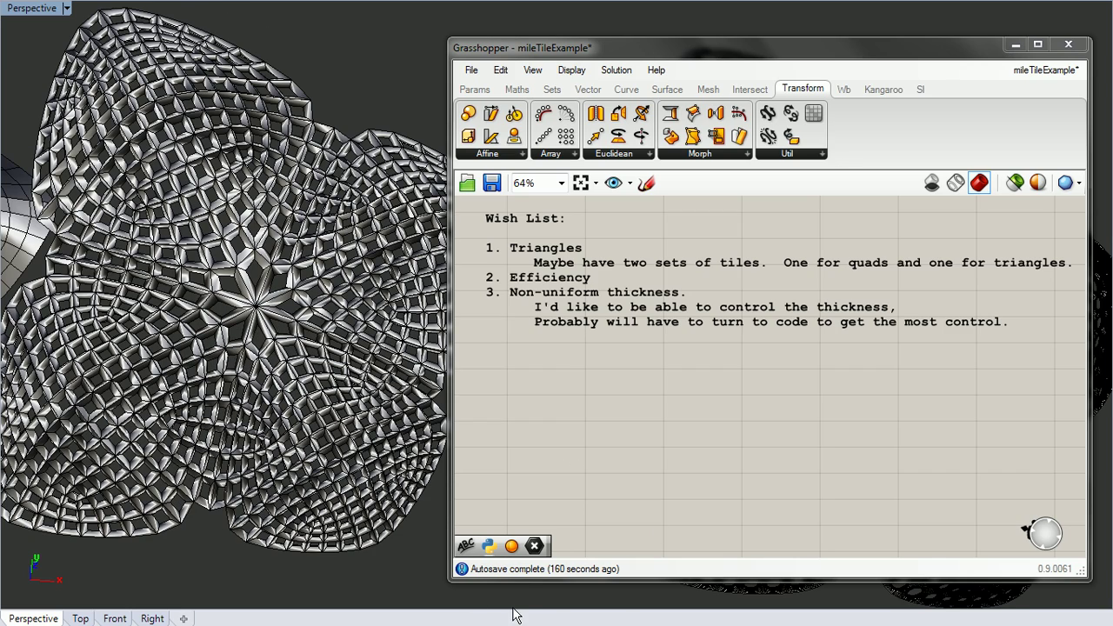